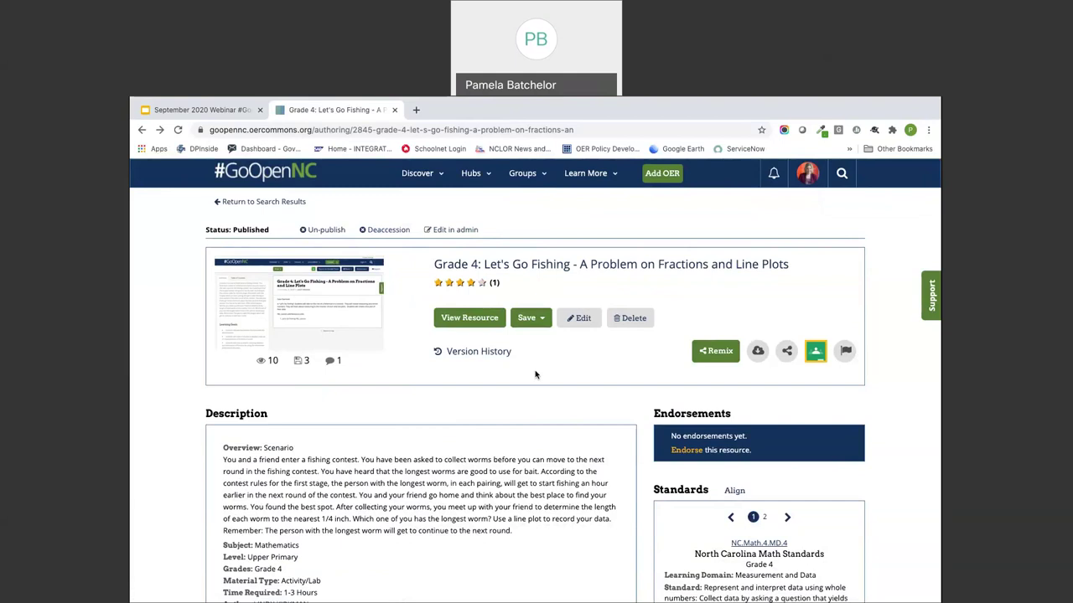
Start a report on the Let's Go Fishing resource with issue Report a Resource and reason Inaccurate Description.
scroll(535, 375, "down", 3)
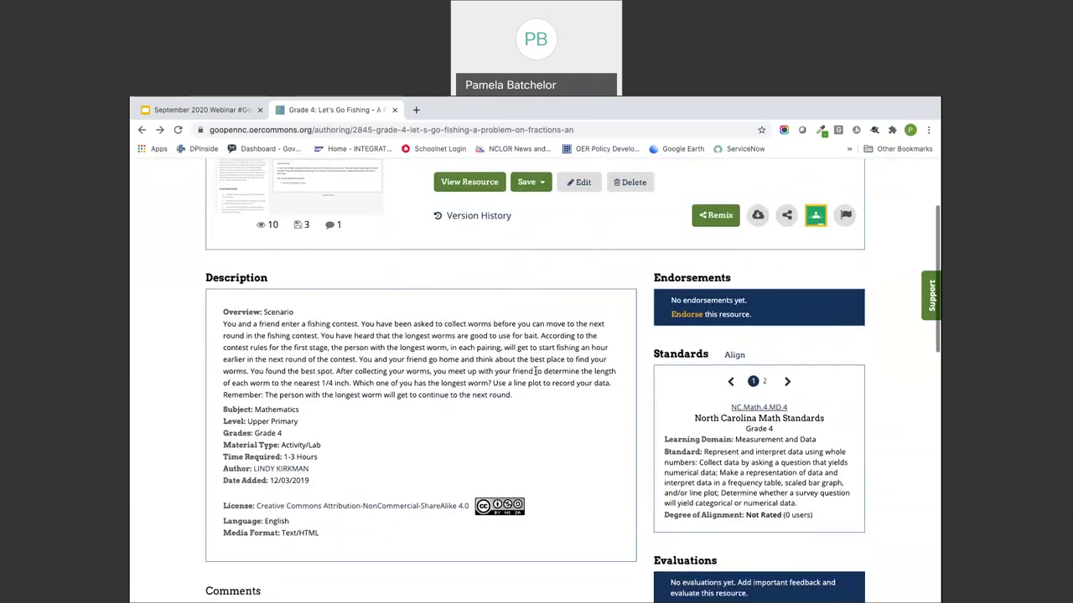
scroll(536, 374, "down", 2)
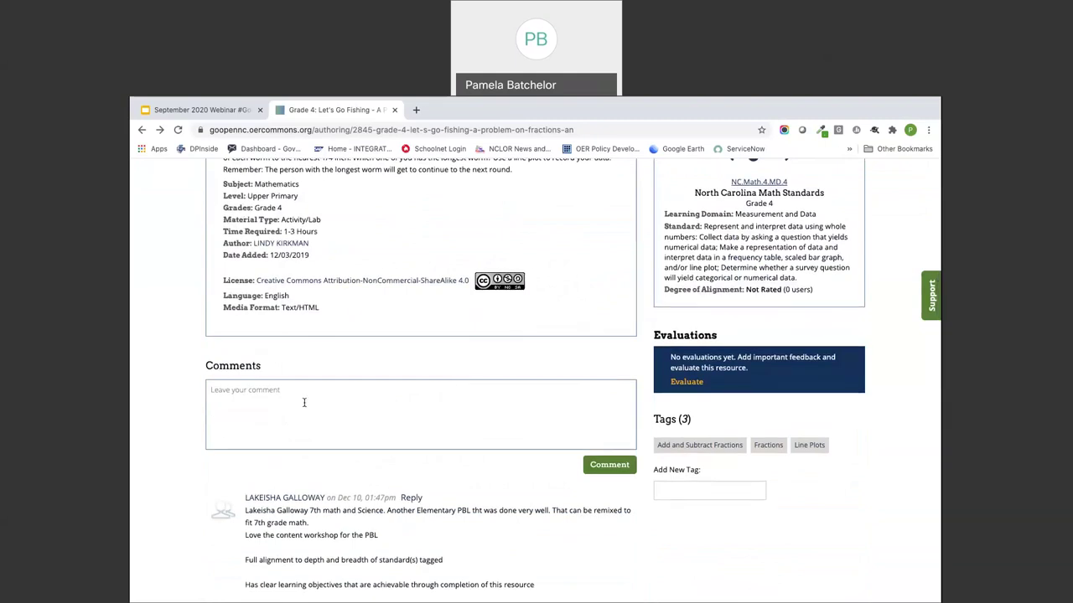
scroll(304, 403, "down", 1)
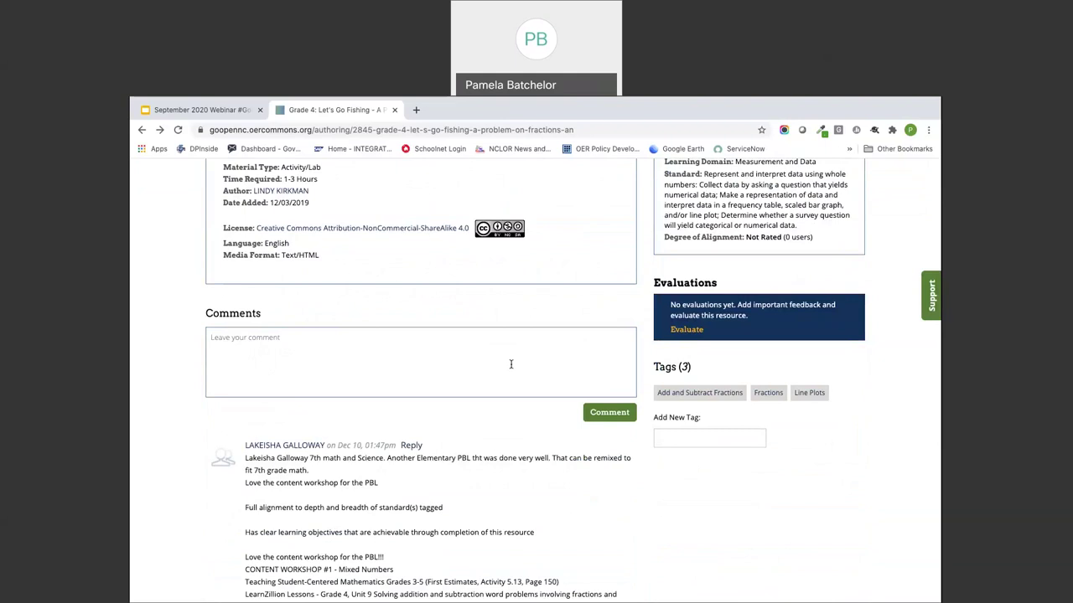
scroll(510, 364, "up", 5)
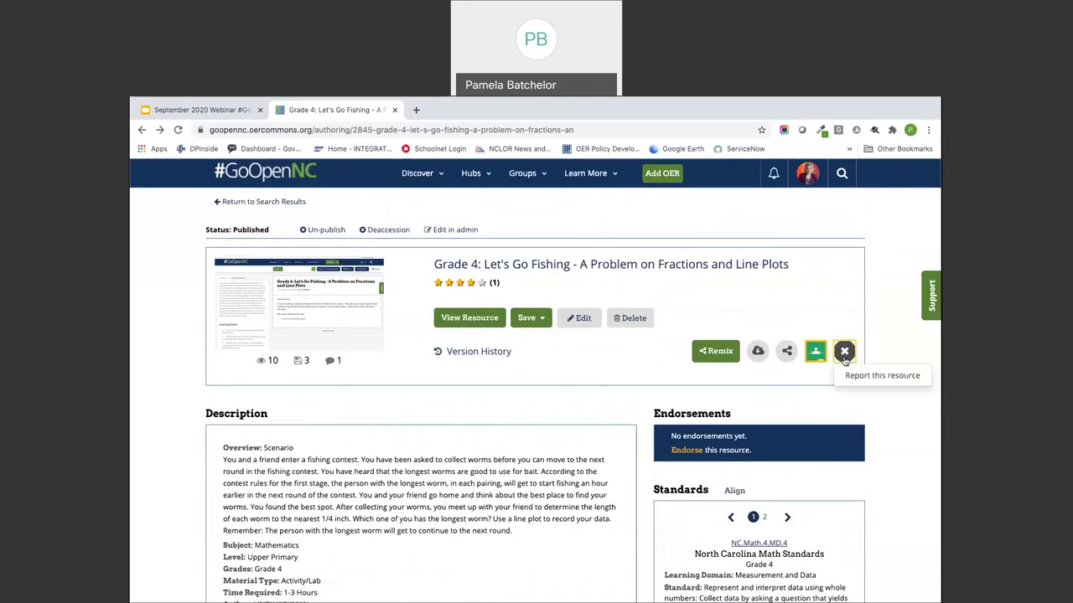
left_click(863, 378)
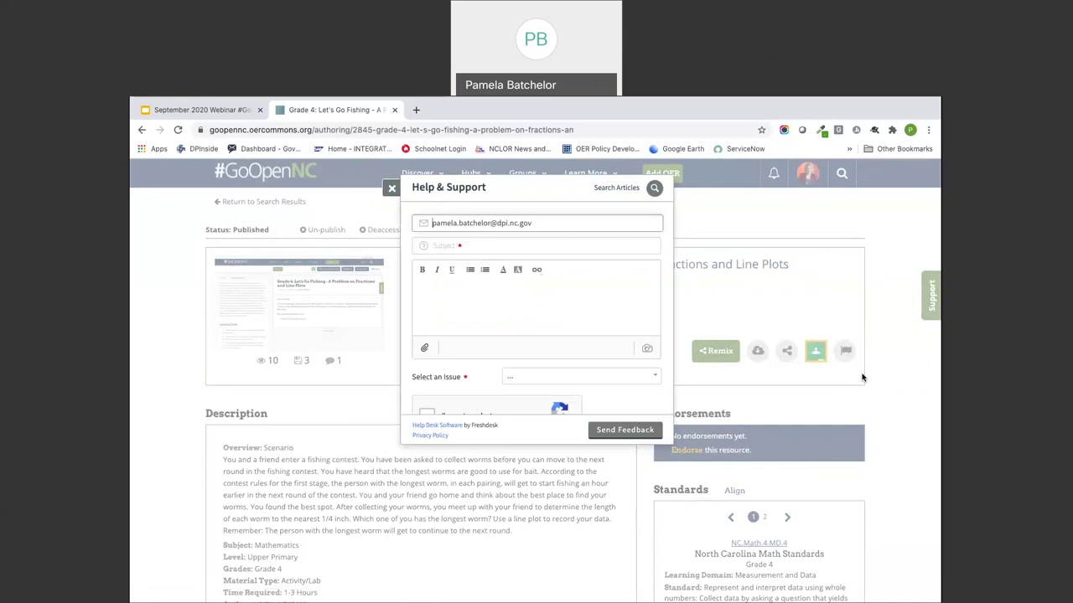
left_click(572, 376)
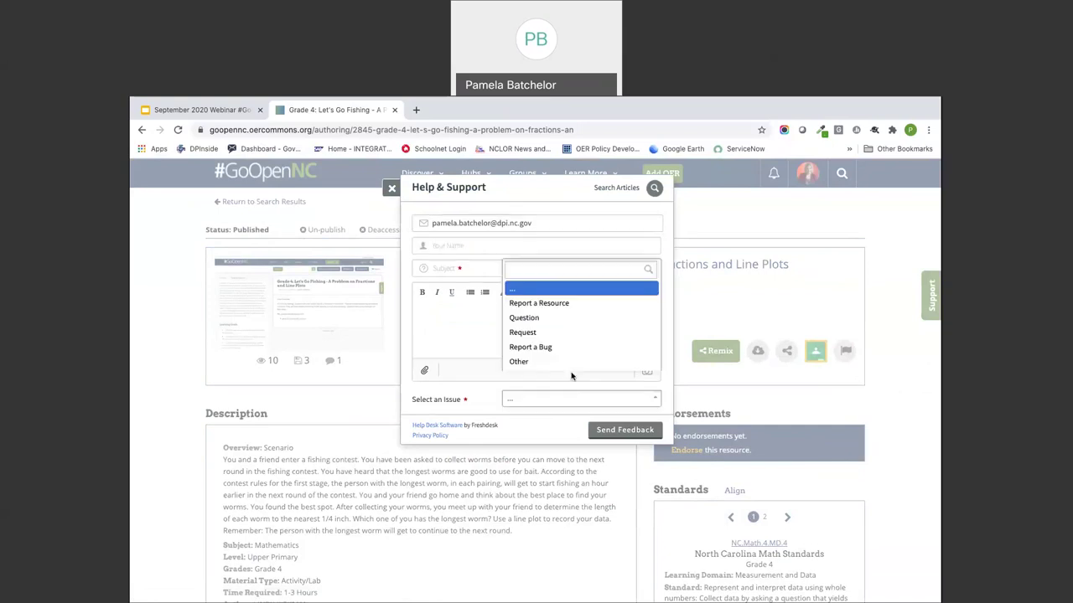
left_click(559, 307)
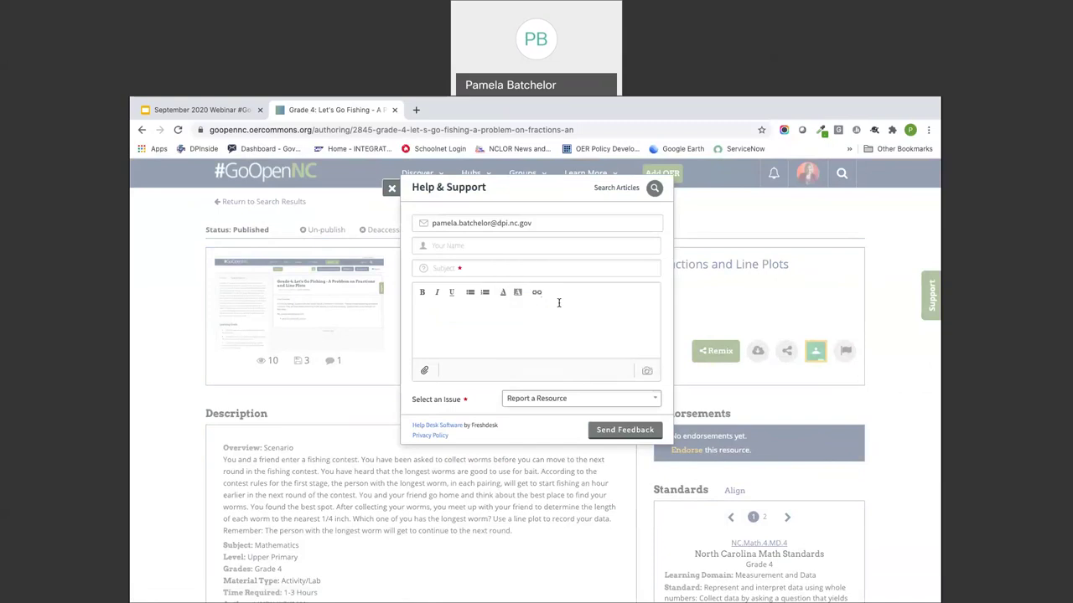
scroll(582, 370, "down", 1)
left_click(543, 341)
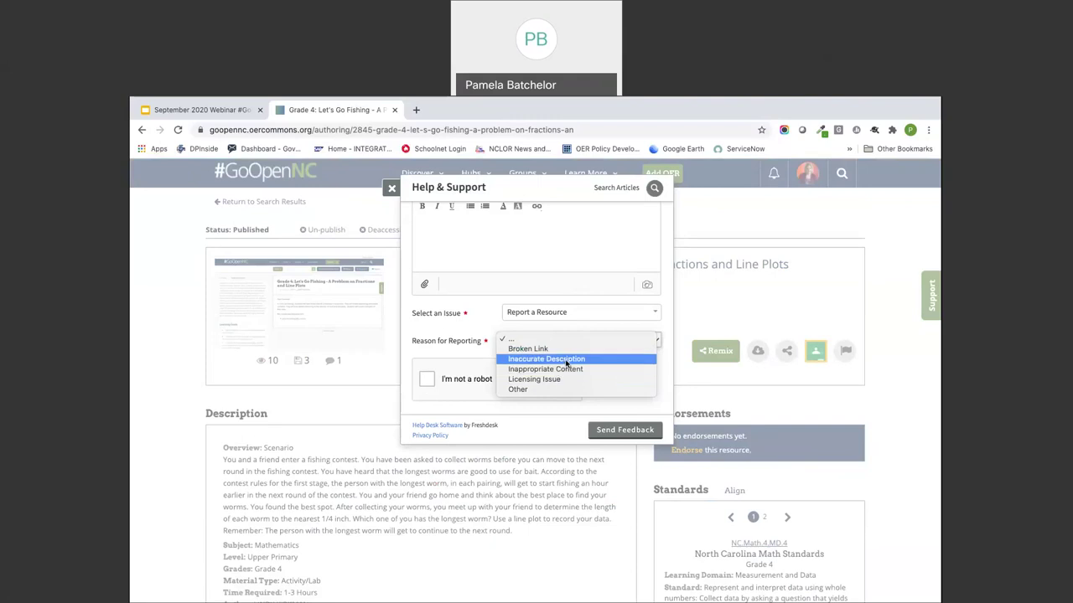
left_click(565, 362)
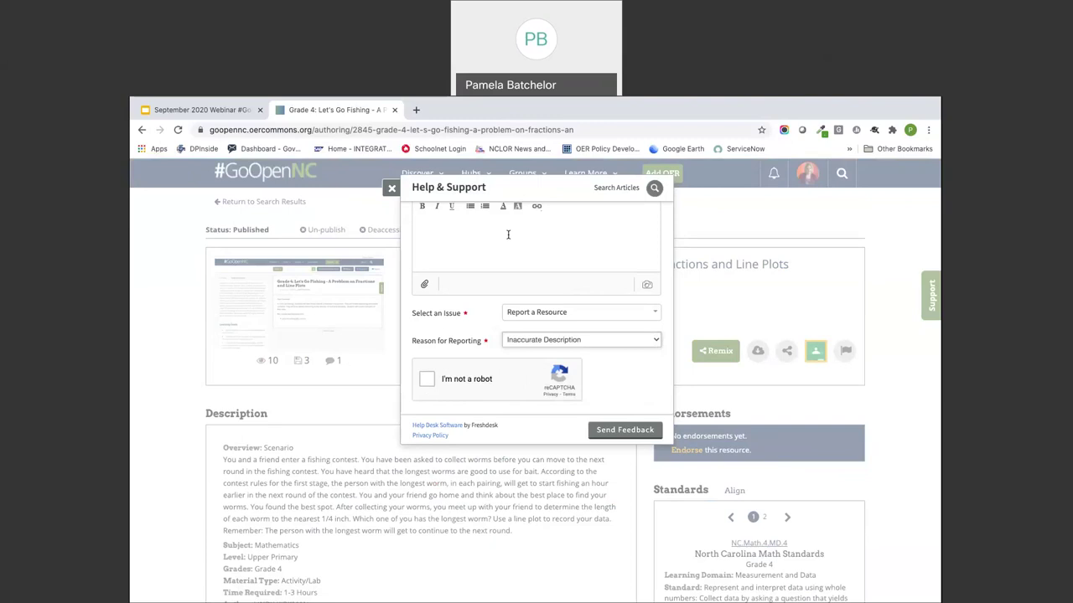
Write "I think this resource is aligned to 5th grade standards not 4th." as the report message and close the form without sending.
type("hink this resource is ")
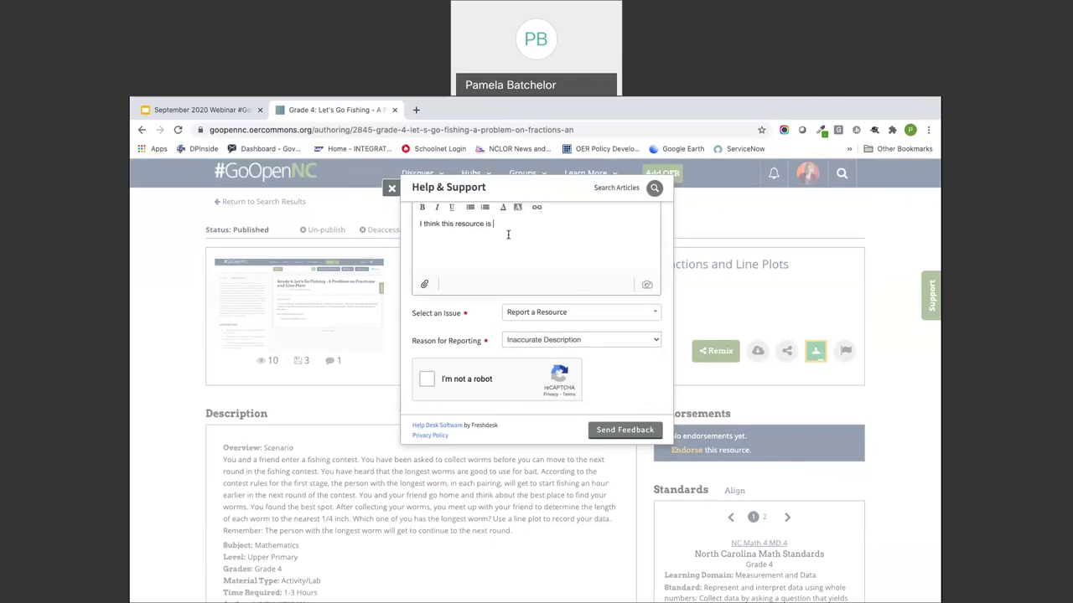
type("aligned to 5th grade standards not 4th.")
left_click(393, 189)
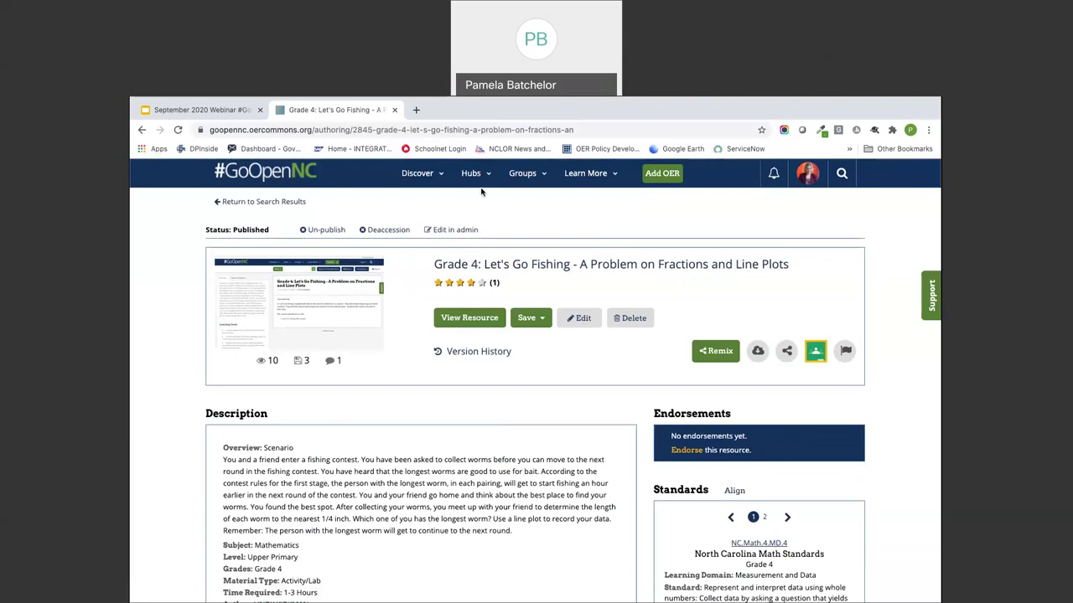
Switch to the September 2020 Webinar presentation and show the slide about commenting on resources.
left_click(241, 108)
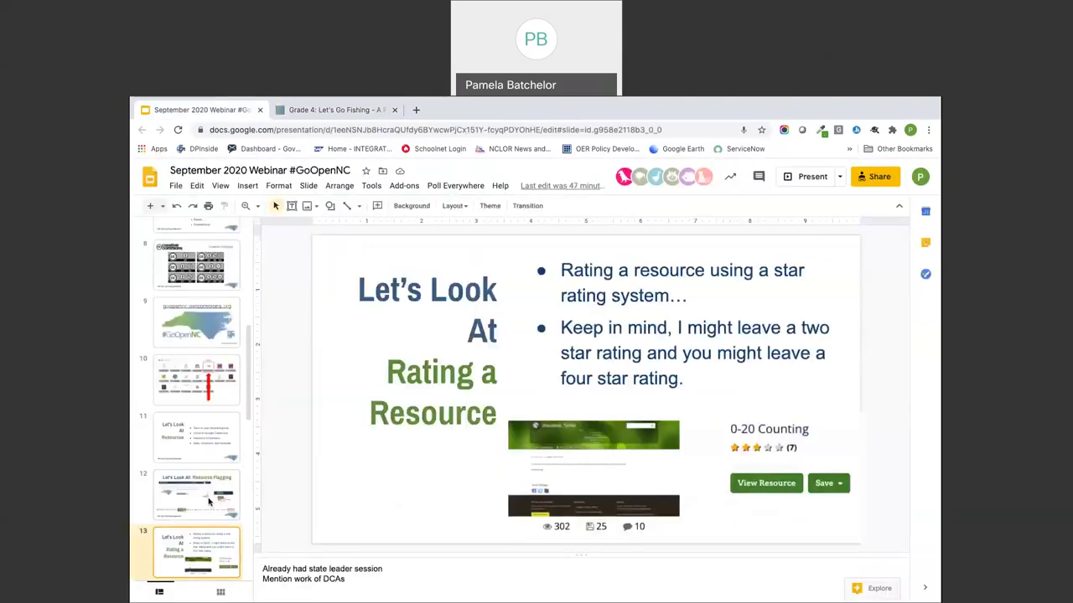
scroll(215, 528, "down", 3)
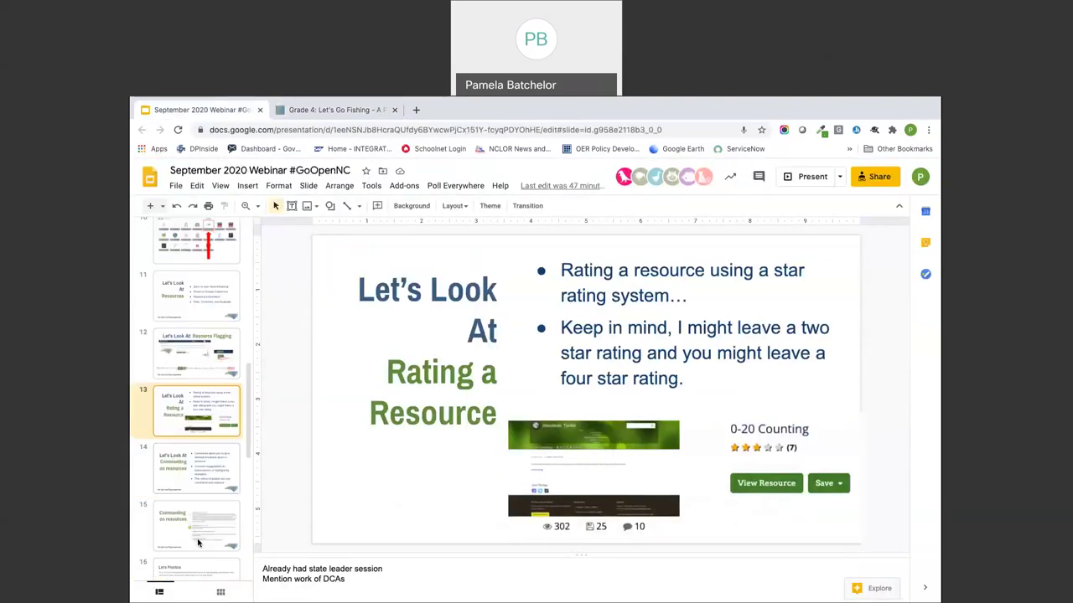
left_click(209, 459)
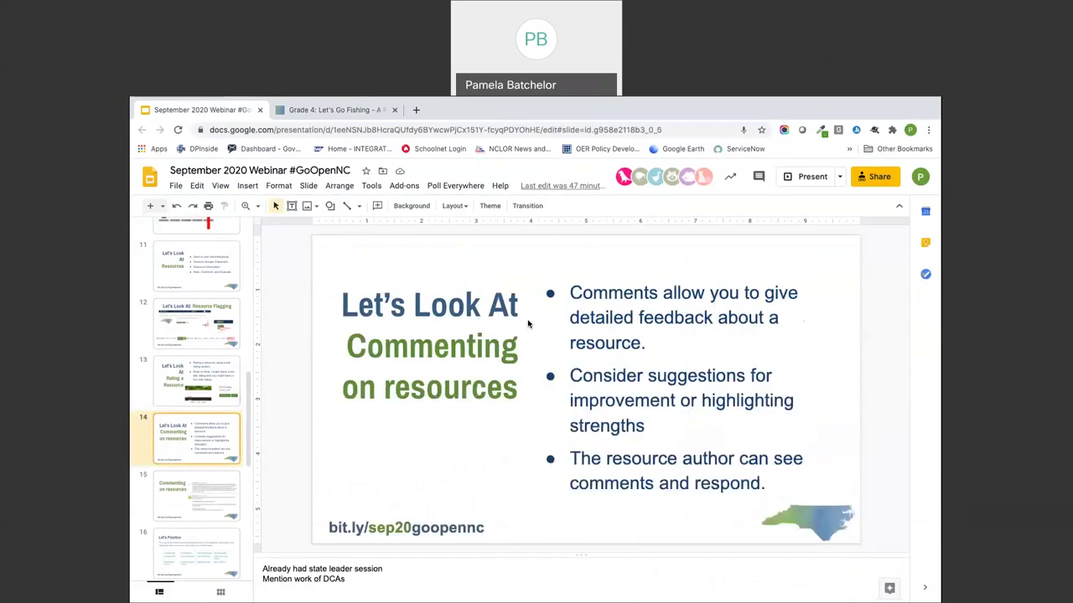
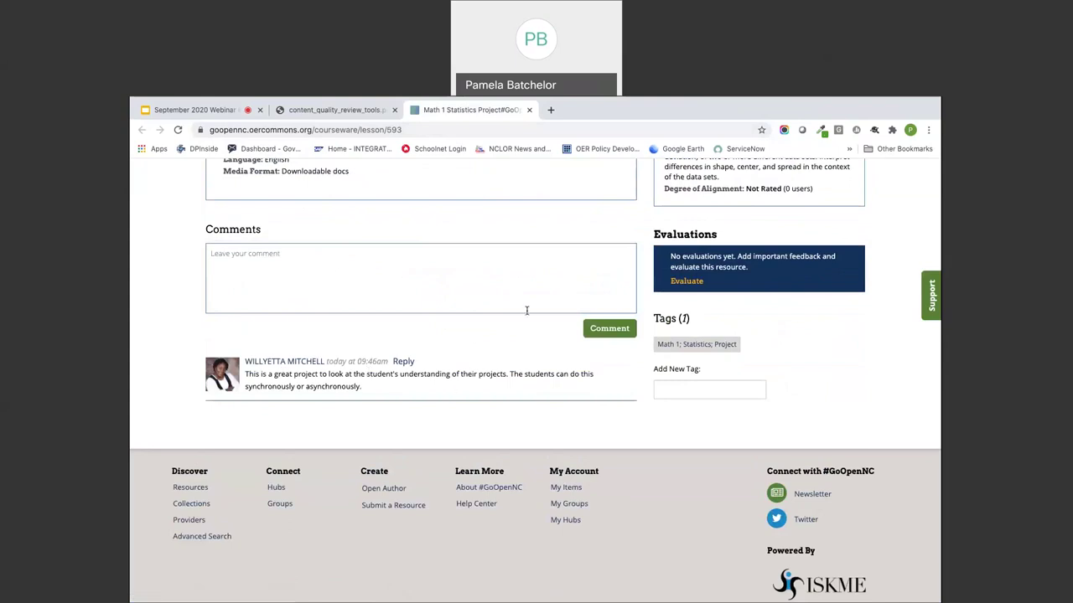
Open the NC Quality Review Rubric for the Math 1 Statistics Project and start the evaluation.
scroll(526, 310, "up", 1)
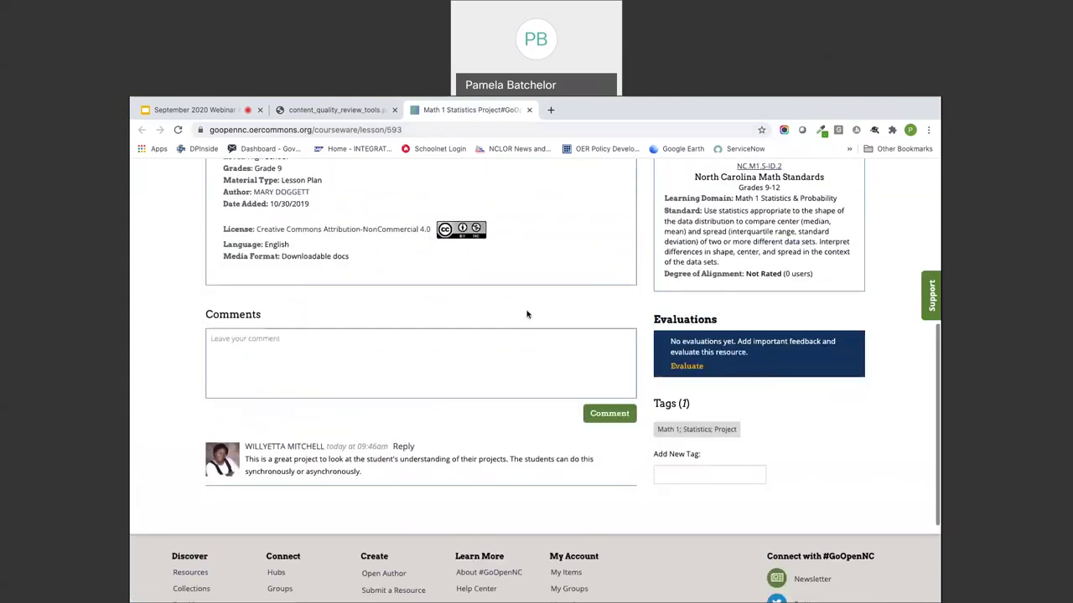
left_click(681, 372)
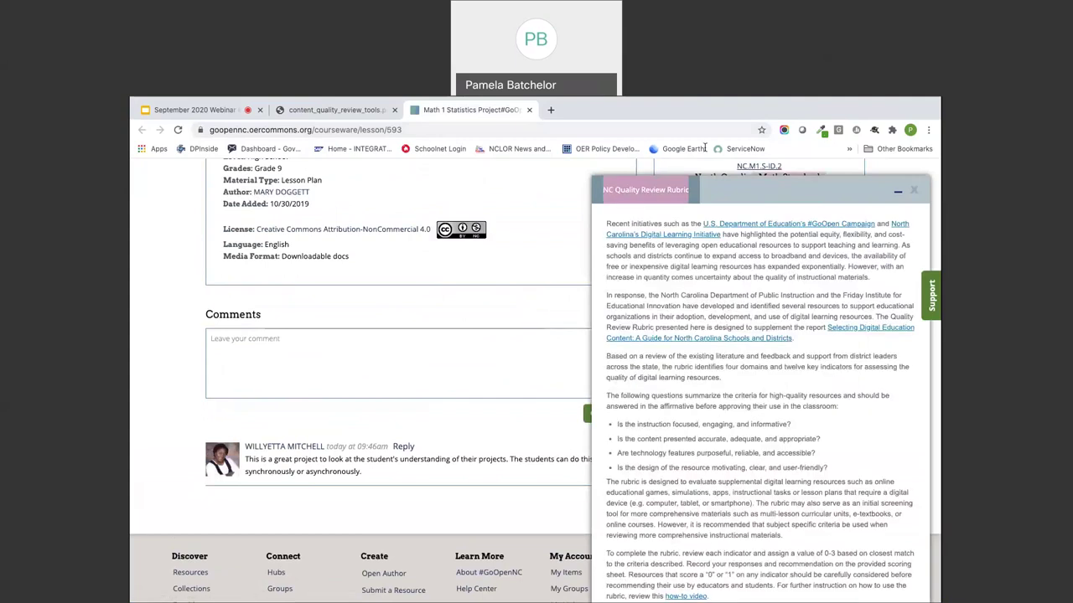
left_click_drag(671, 191, 675, 140)
left_click(630, 396)
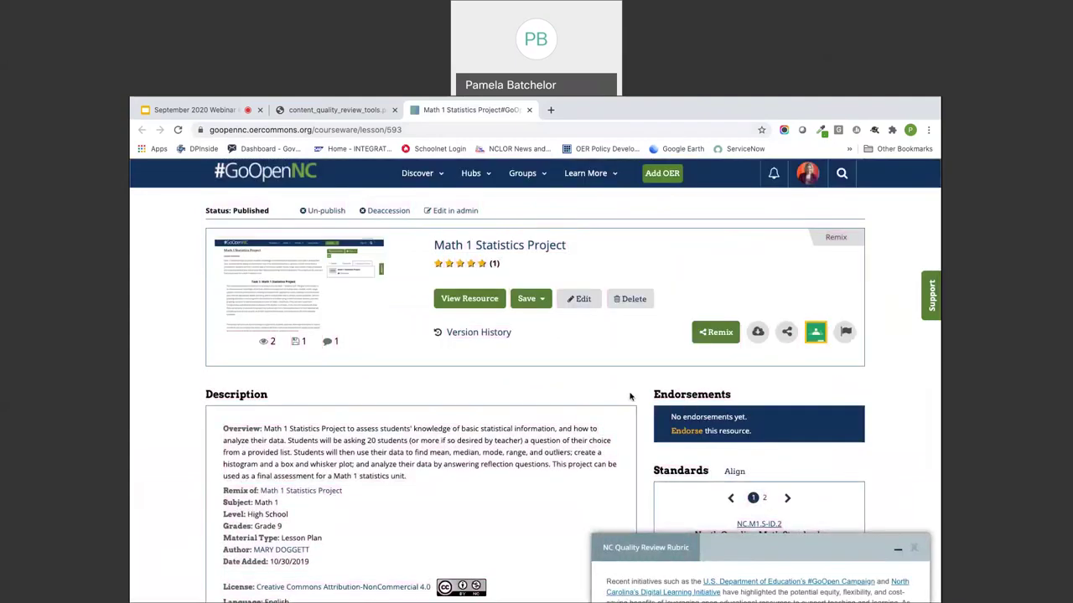
scroll(630, 396, "down", 4)
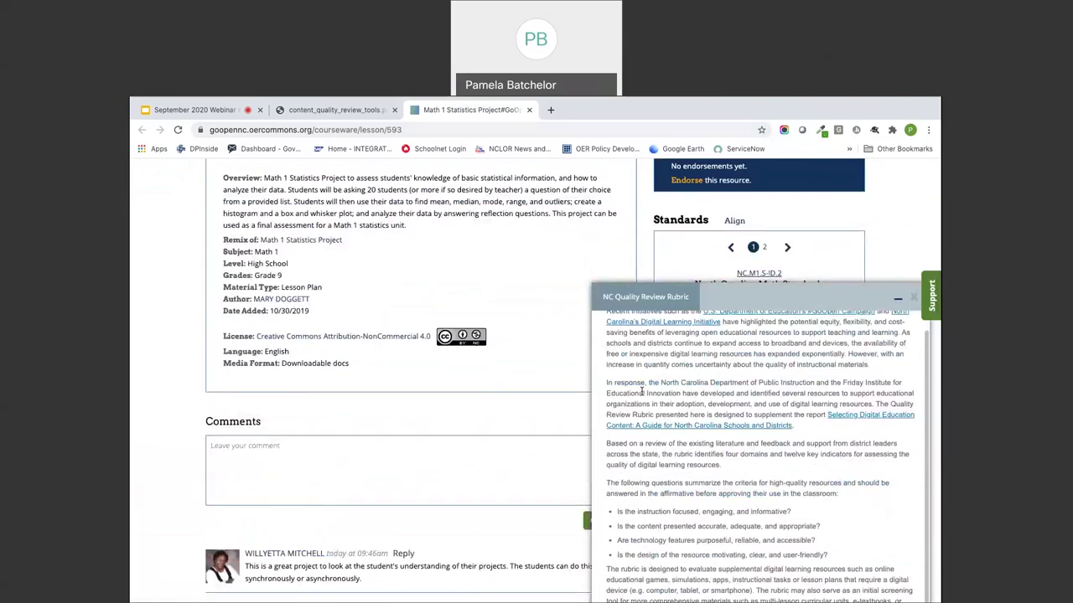
left_click_drag(733, 301, 643, 301)
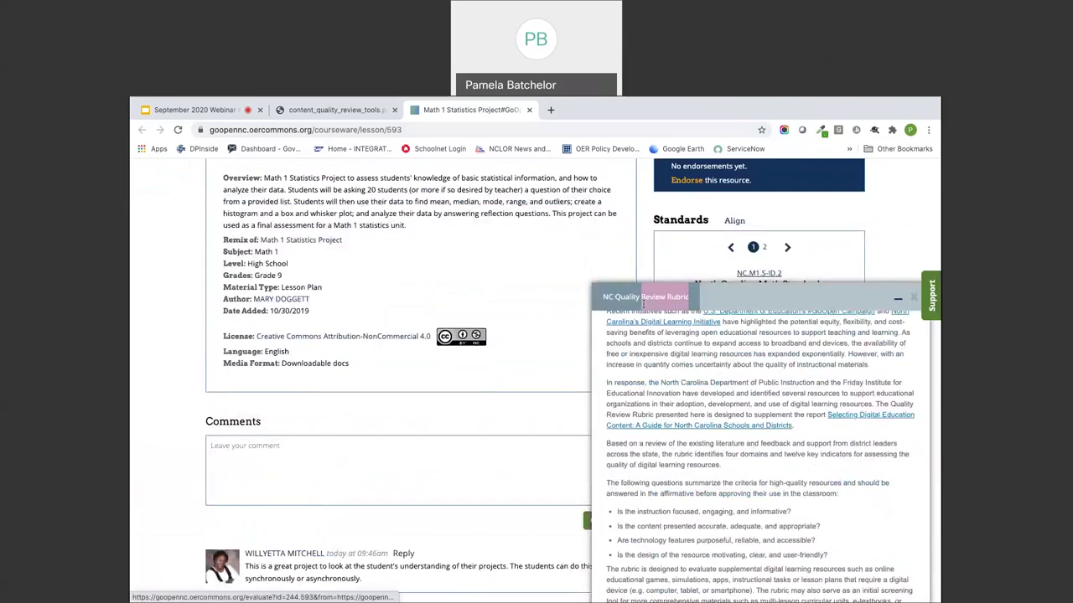
scroll(767, 352, "down", 1)
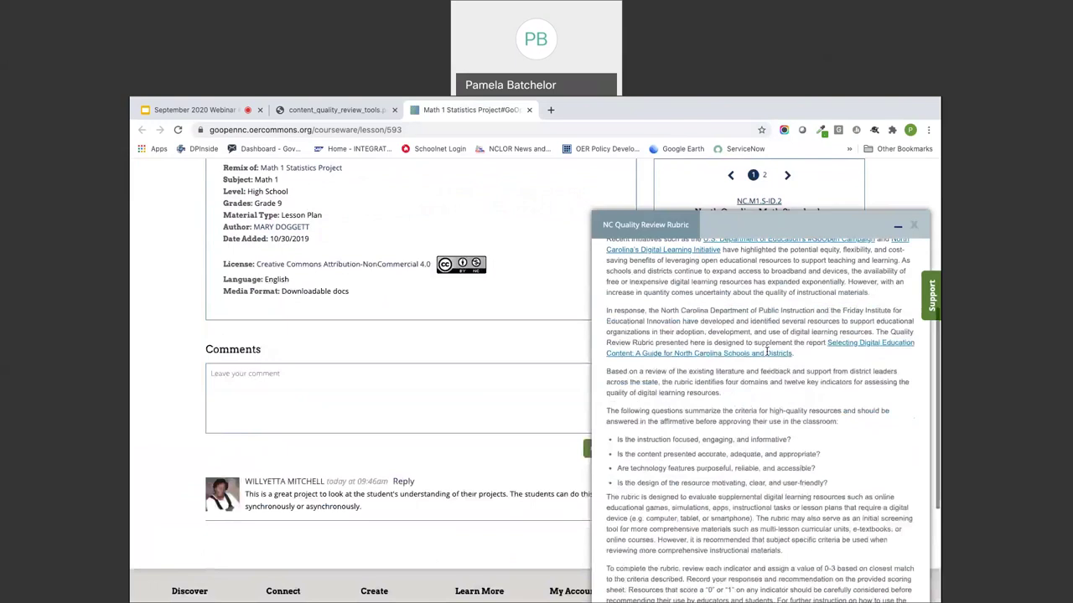
scroll(767, 352, "down", 2)
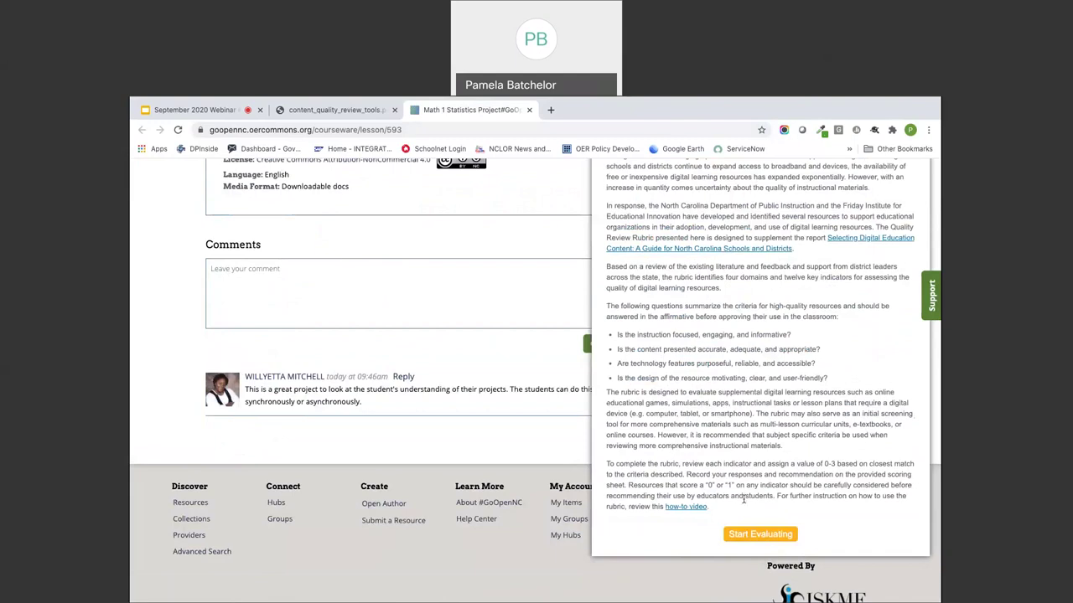
left_click(760, 534)
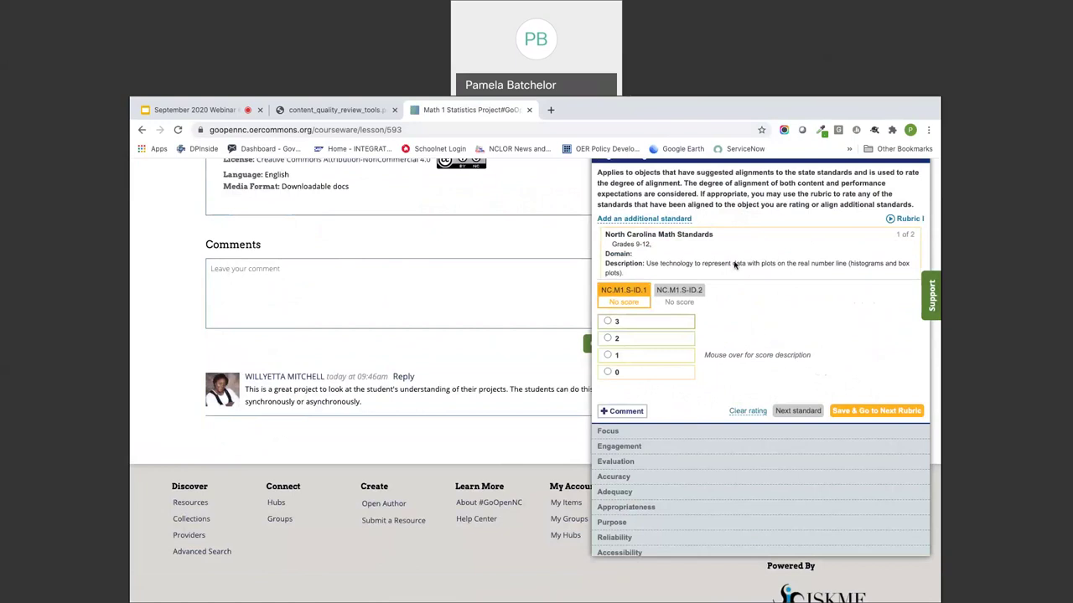
Look into the Engagement and Adequacy criteria and give the Accessibility criterion a score of 2.
left_click(640, 446)
left_click(647, 361)
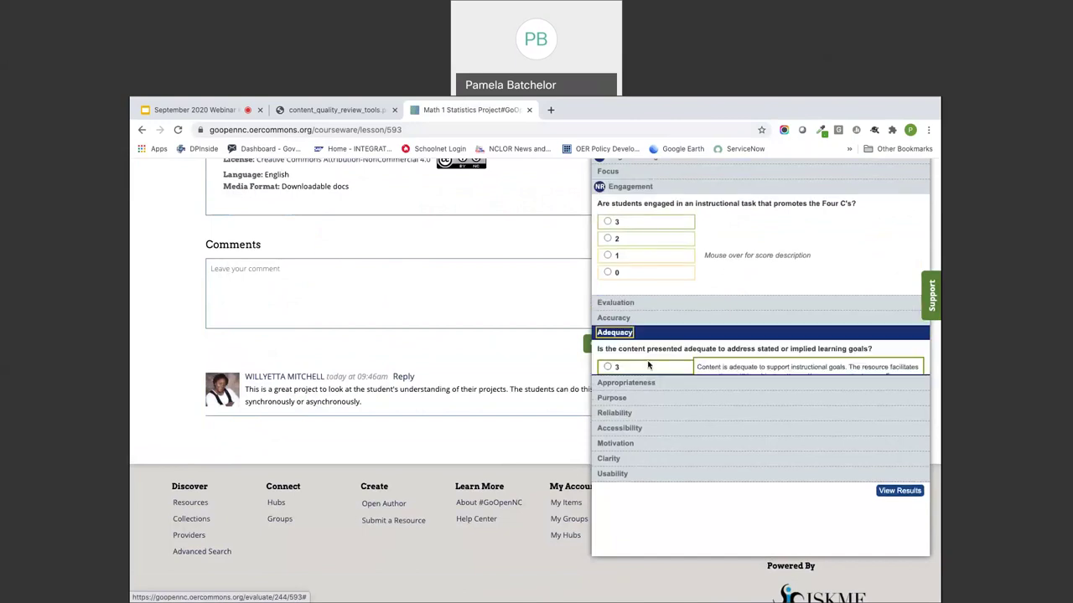
left_click(637, 422)
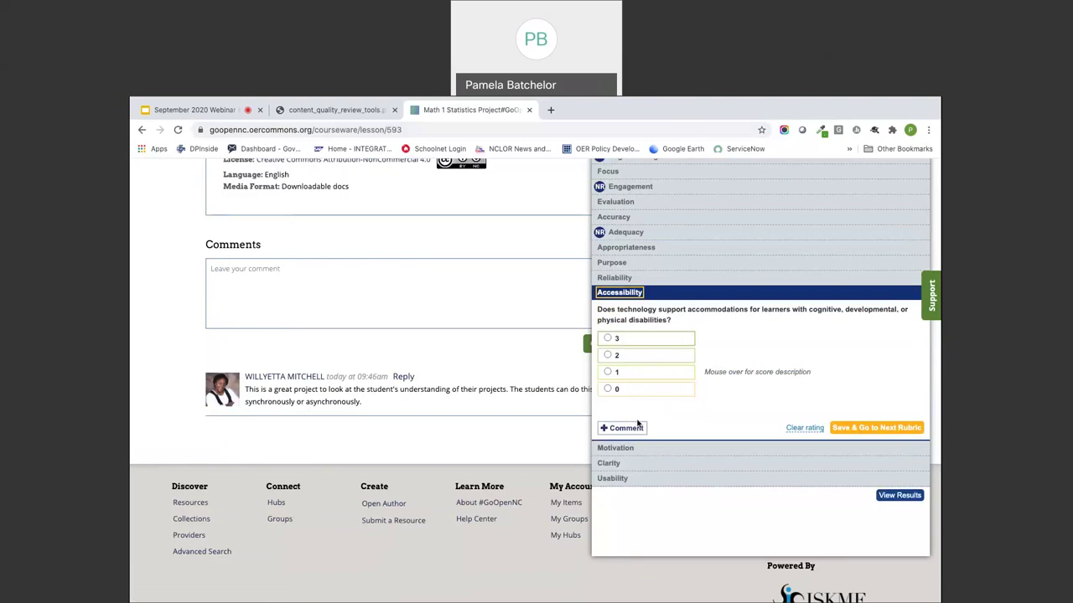
mouse_move(621, 356)
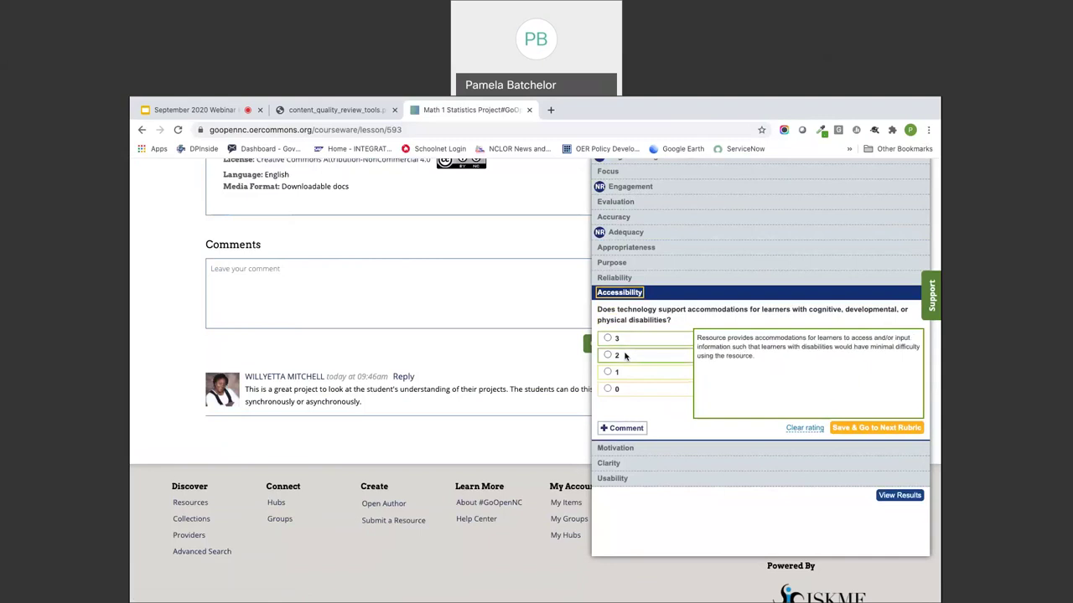
left_click(624, 355)
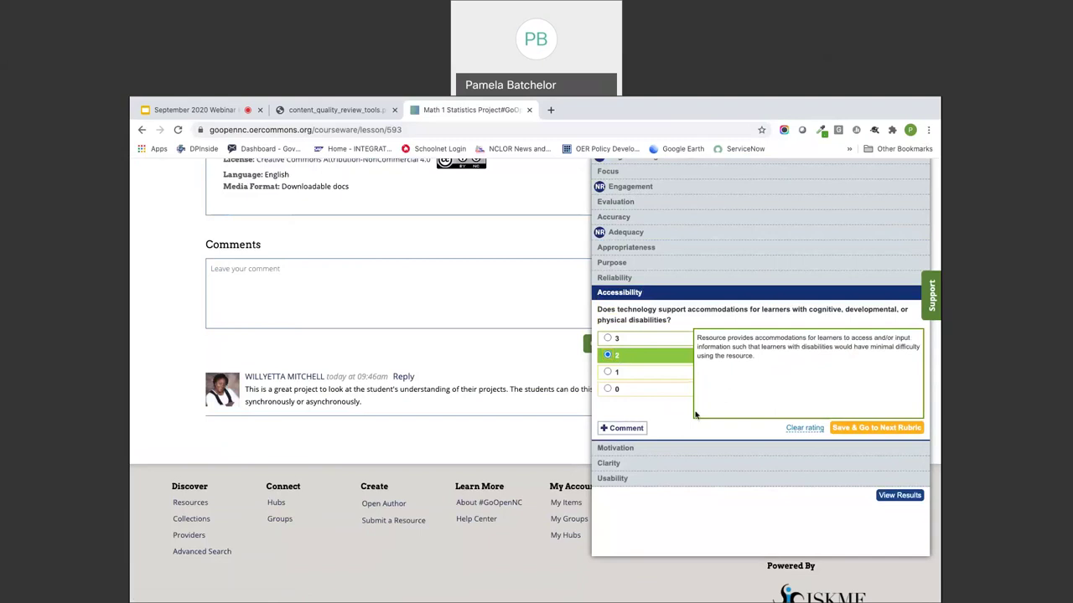
Add the Accessibility comment "Resource is adaptable to multiple modes of access." and save the rating to continue to the next criterion.
left_click(630, 431)
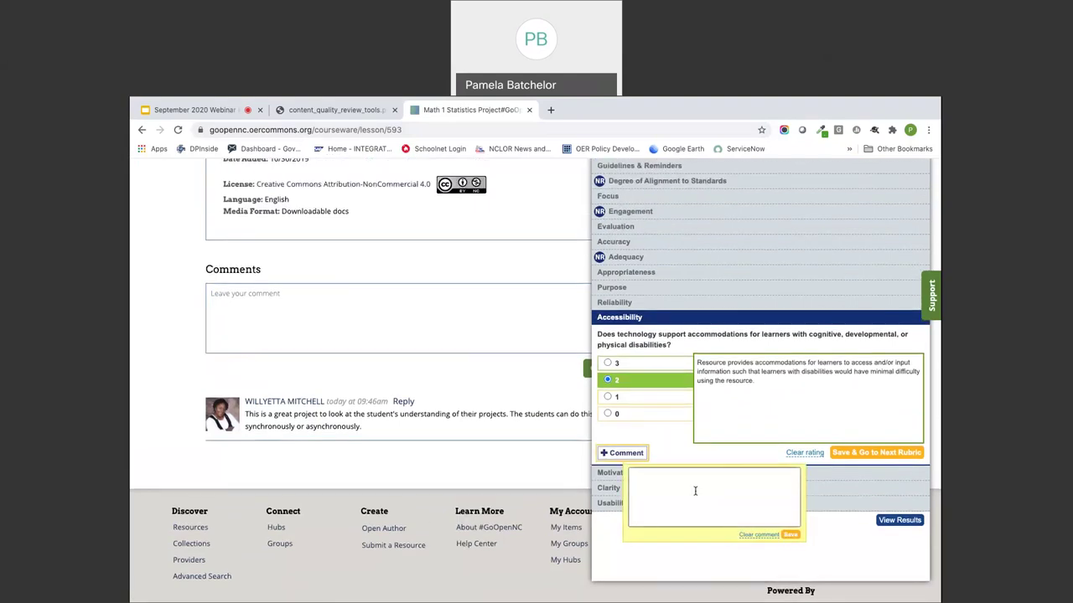
type("Resource is adap")
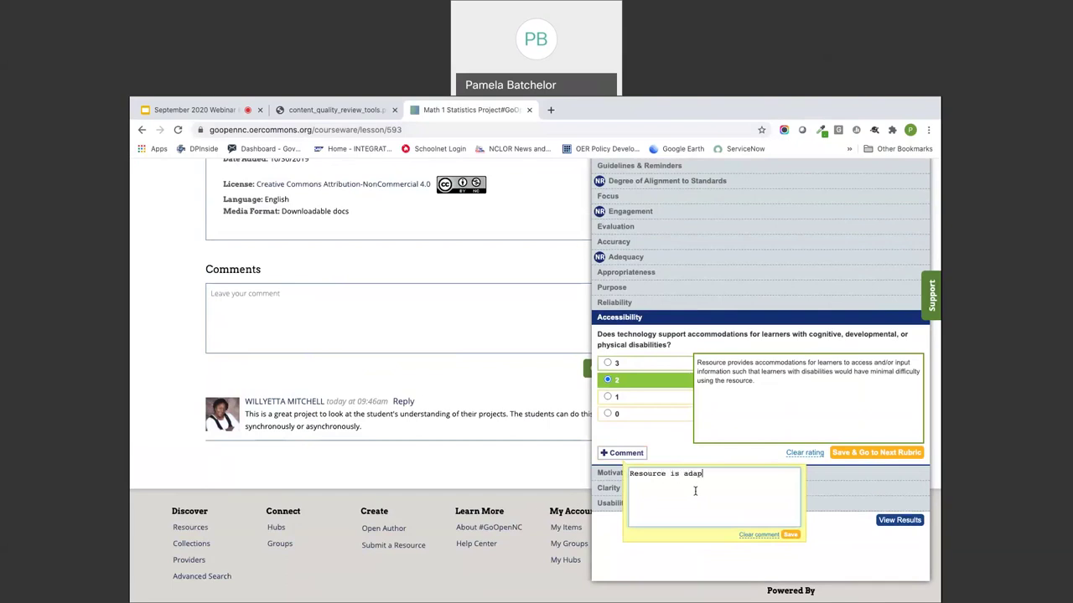
type("table to multiple modes of access.")
left_click(790, 535)
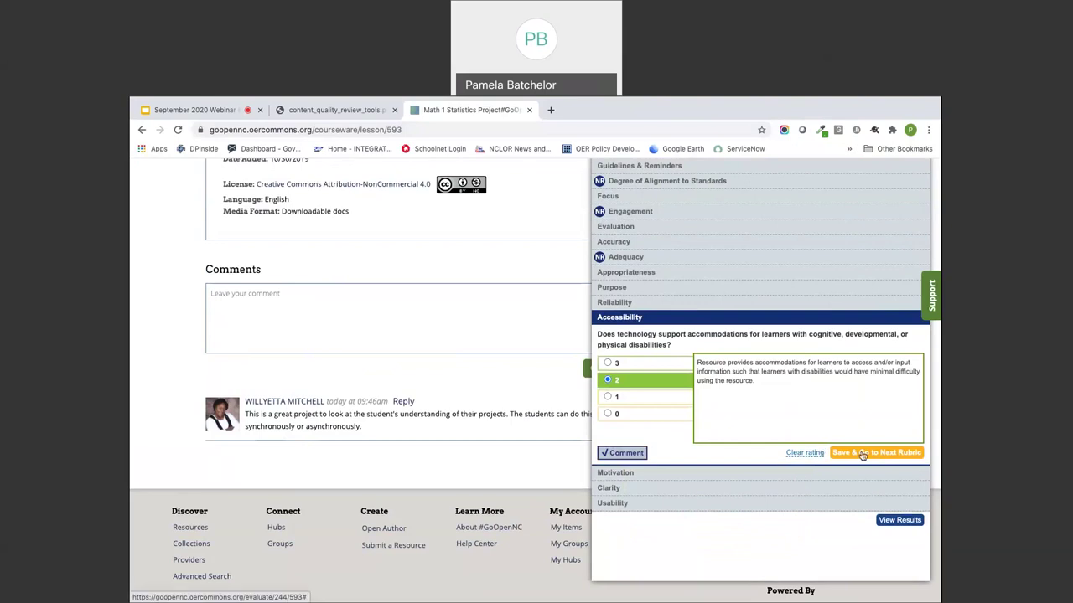
left_click(862, 454)
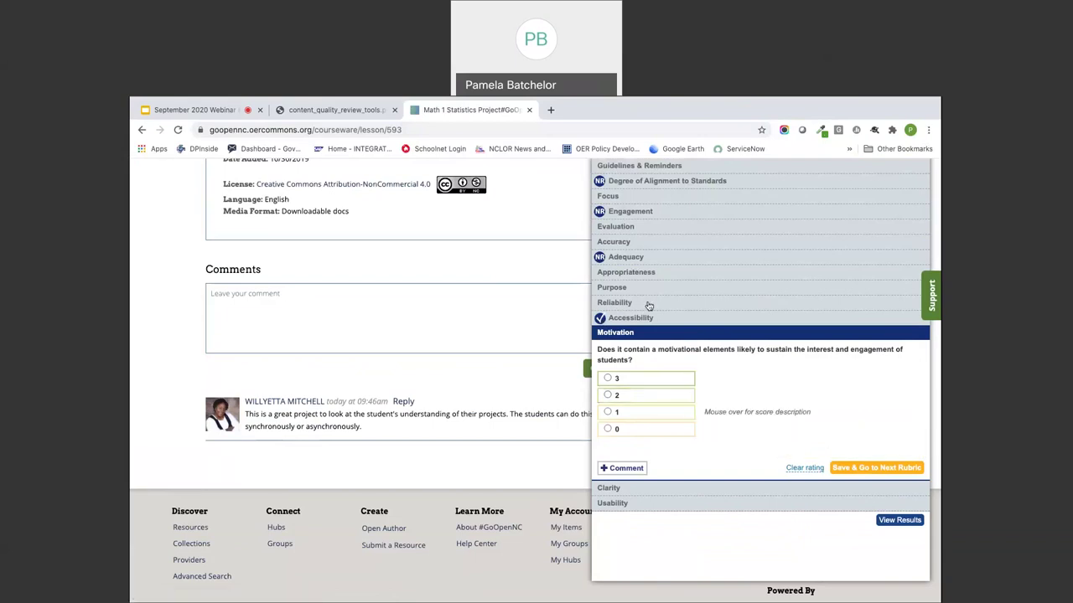
Leave the Motivation criterion unrated and view the results of the rubric evaluation.
scroll(671, 335, "up", 1)
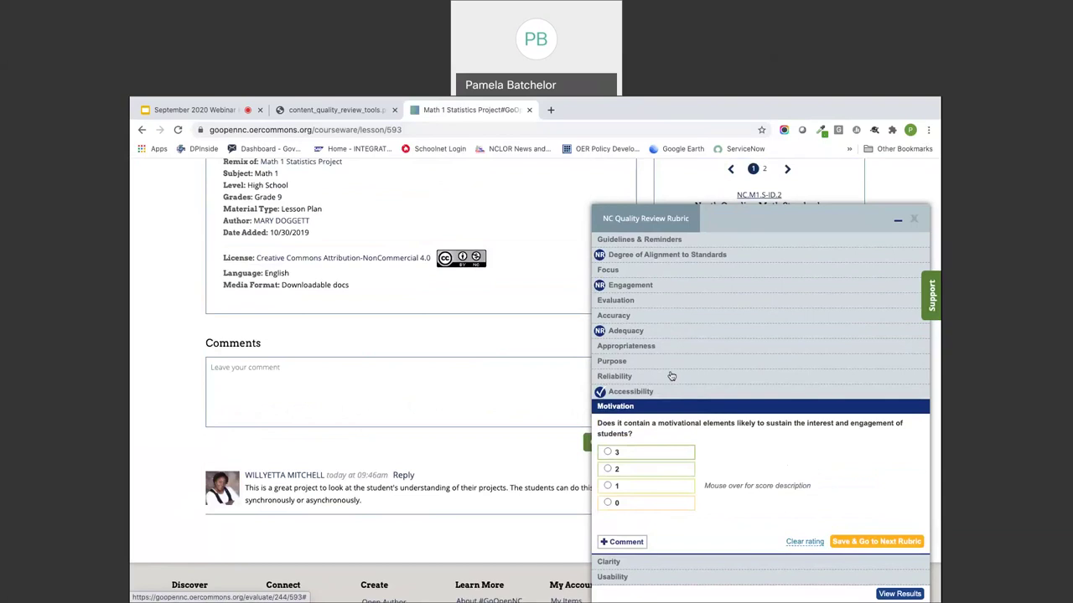
scroll(671, 376, "down", 1)
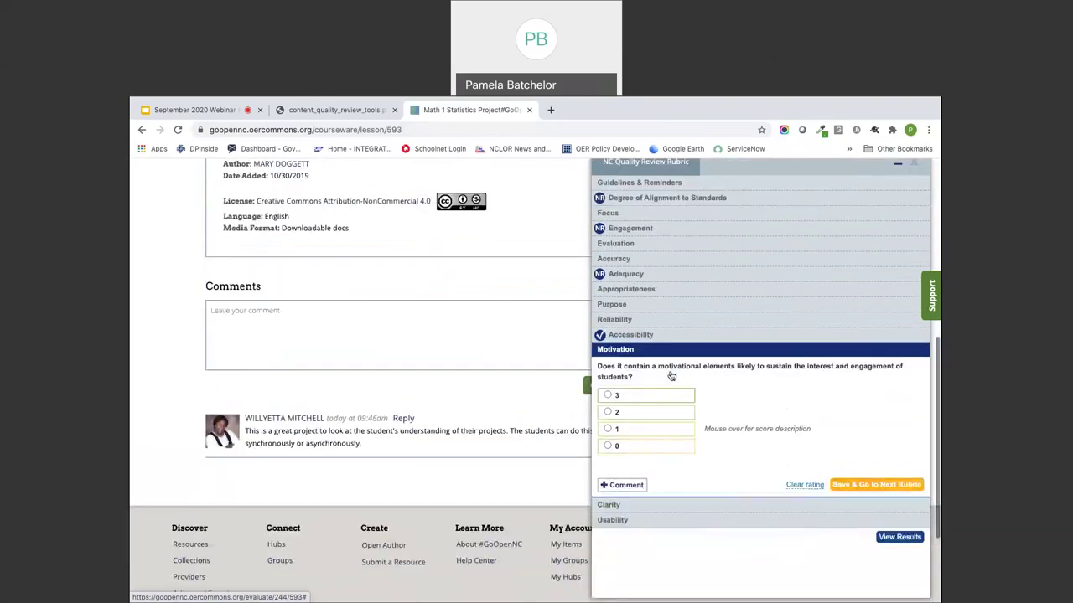
scroll(671, 376, "down", 1)
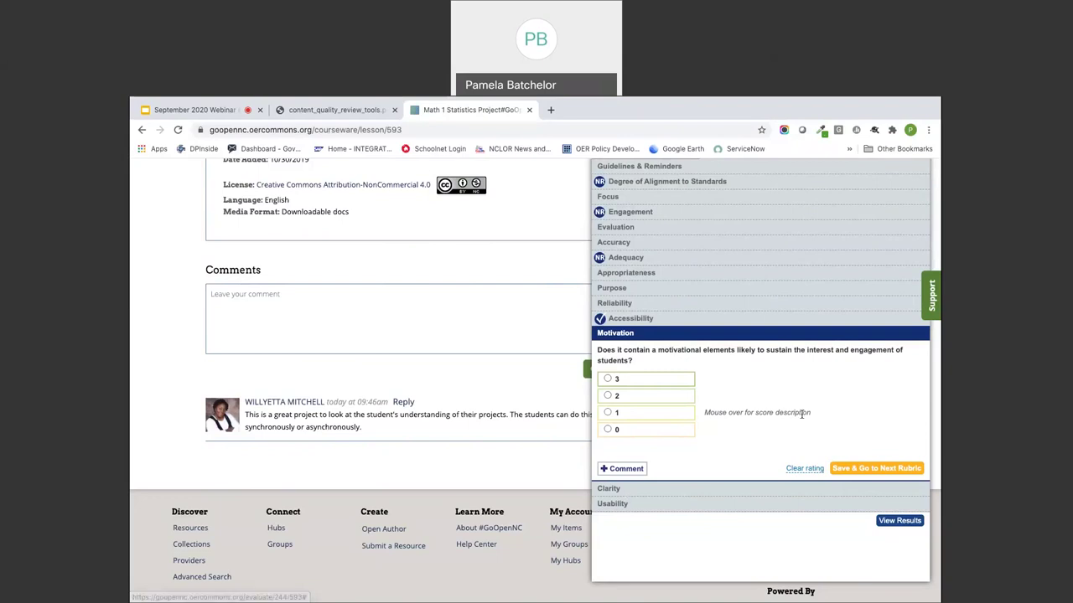
left_click(900, 521)
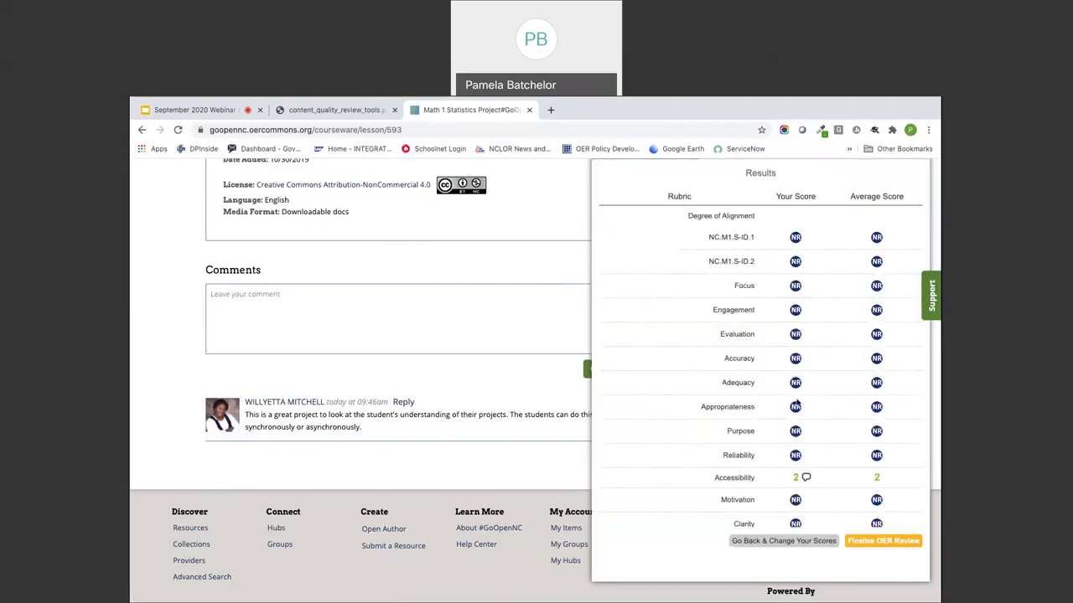
Check the Accessibility comment in the evaluation results, finalize the OER review and close the rubric.
scroll(800, 401, "down", 1)
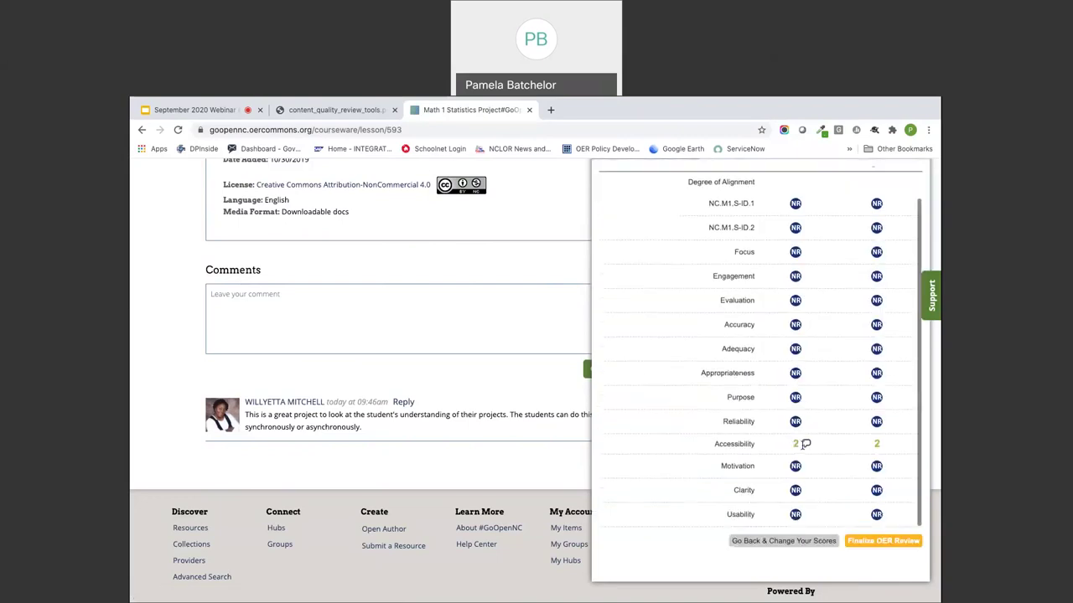
mouse_move(808, 445)
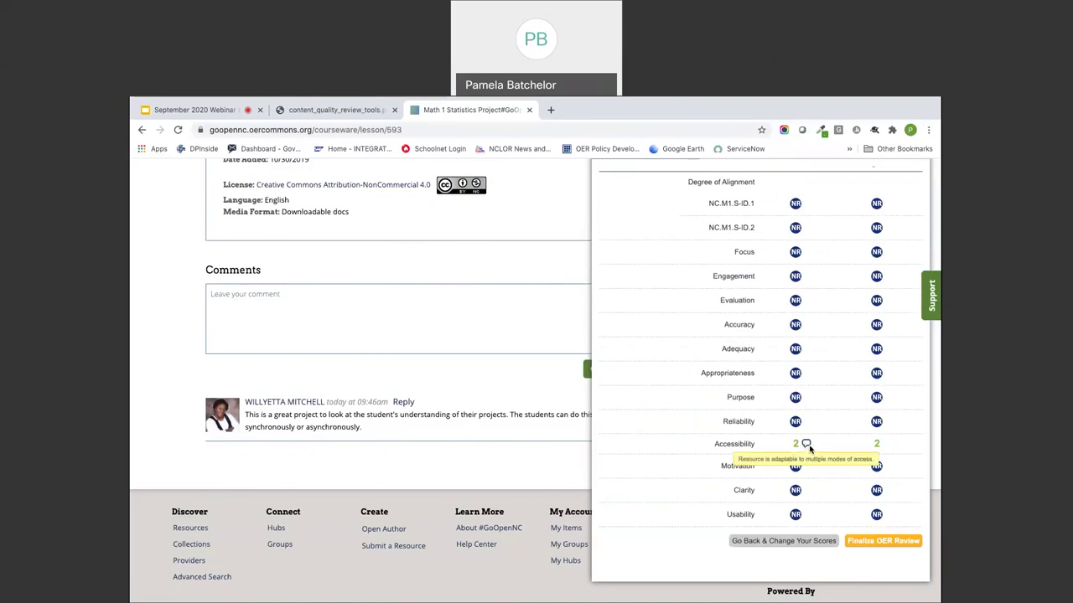
left_click(887, 541)
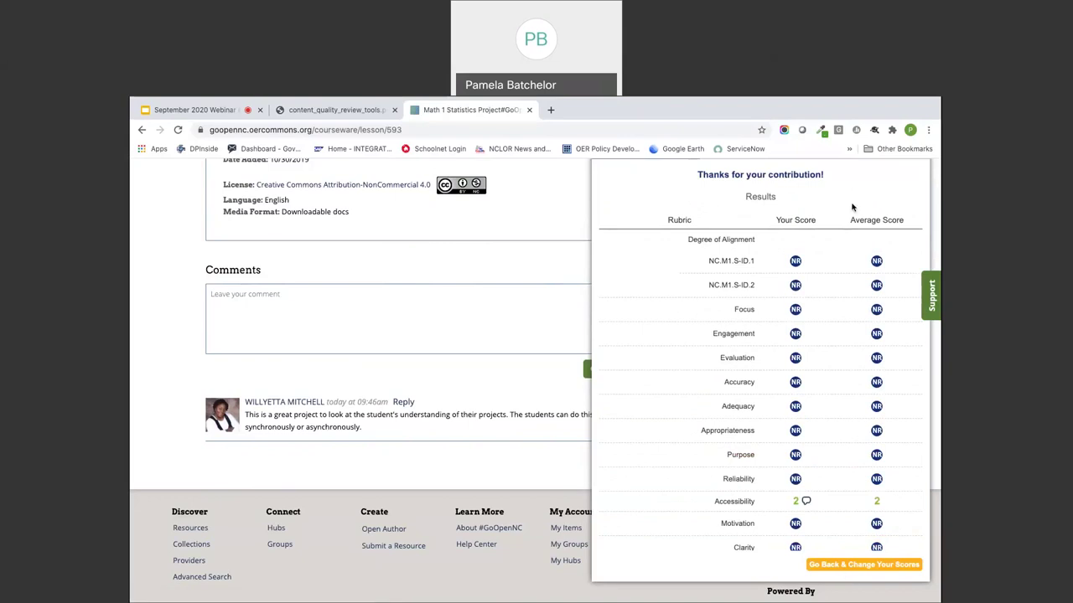
scroll(809, 425, "up", 5)
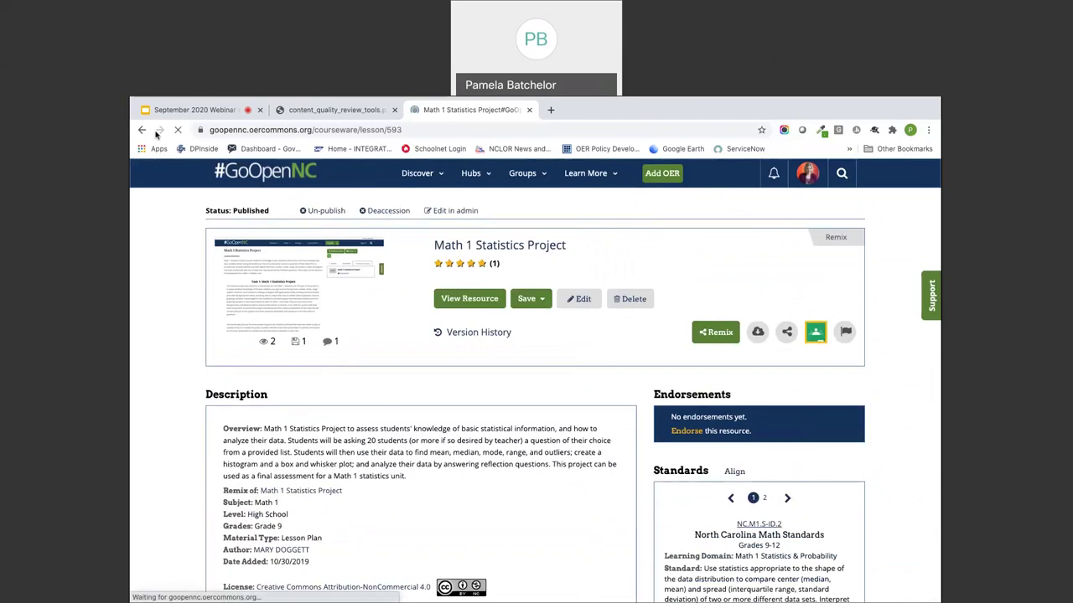
Examine the posted evaluation entry under Comments and the NC Quality Review Rubric average scores on the Math 1 Statistics Project page.
scroll(513, 396, "down", 2)
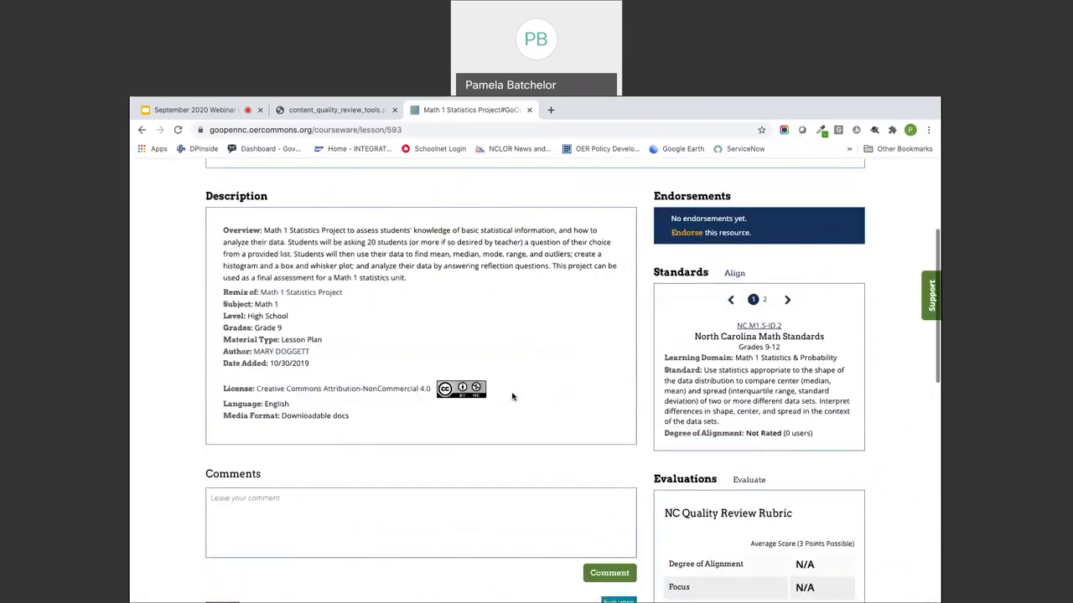
scroll(513, 397, "down", 3)
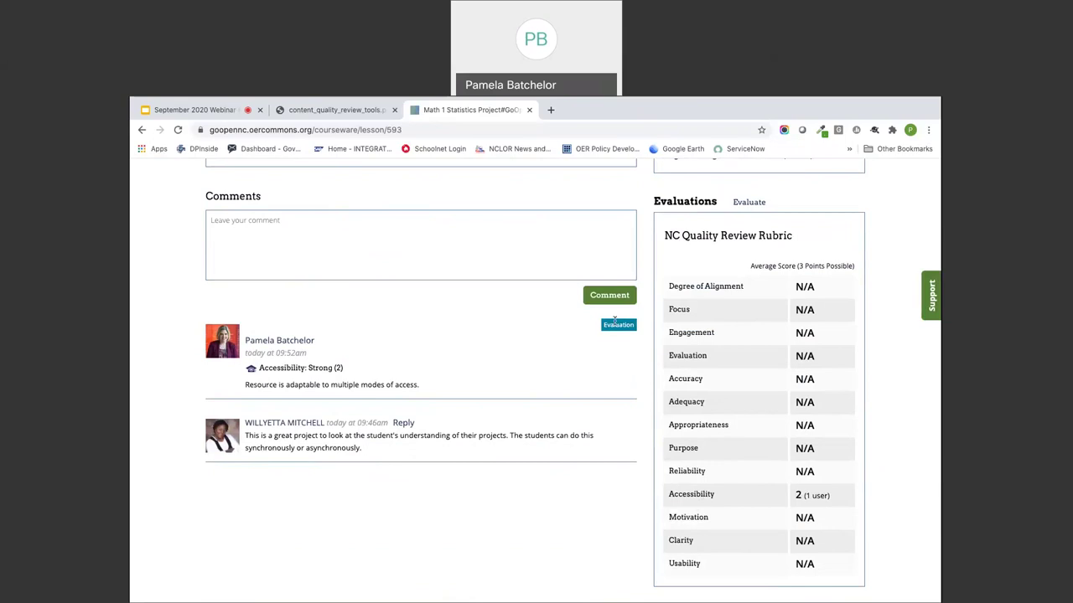
scroll(502, 372, "down", 1)
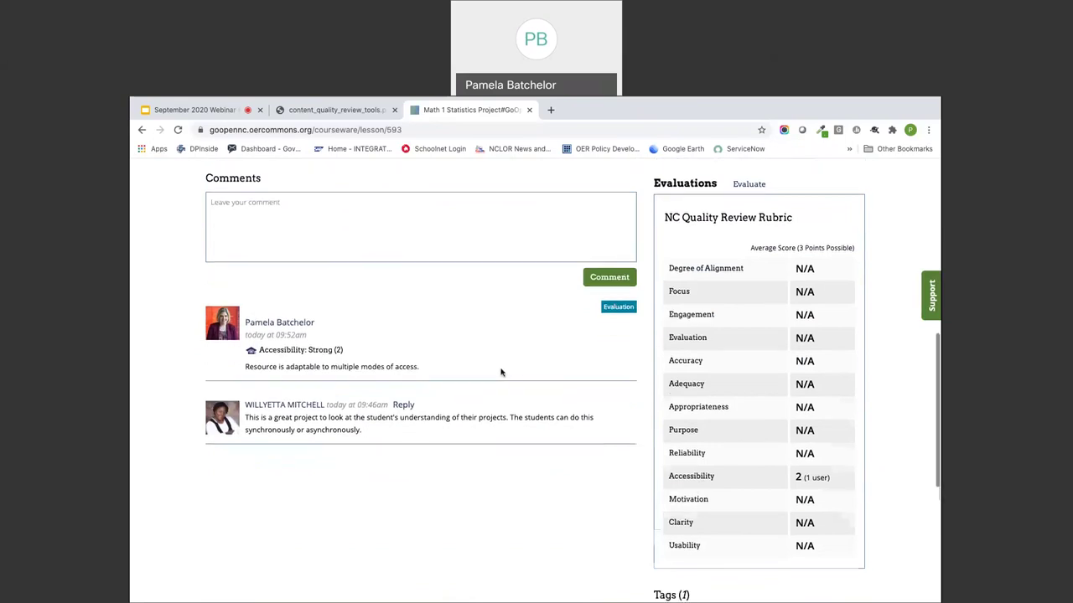
scroll(501, 372, "down", 1)
scroll(501, 372, "up", 8)
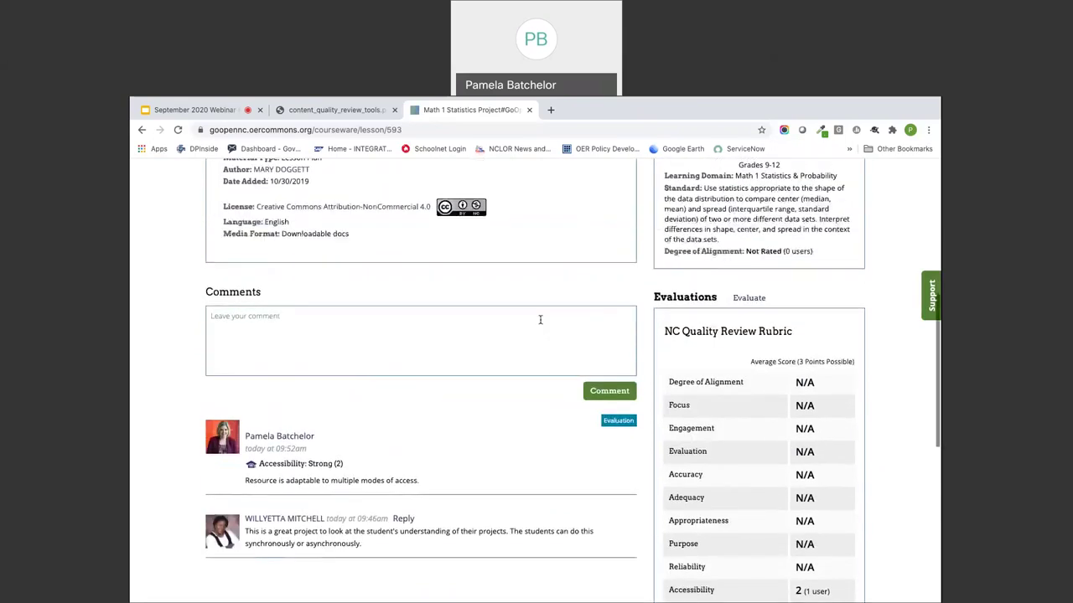
scroll(541, 323, "up", 3)
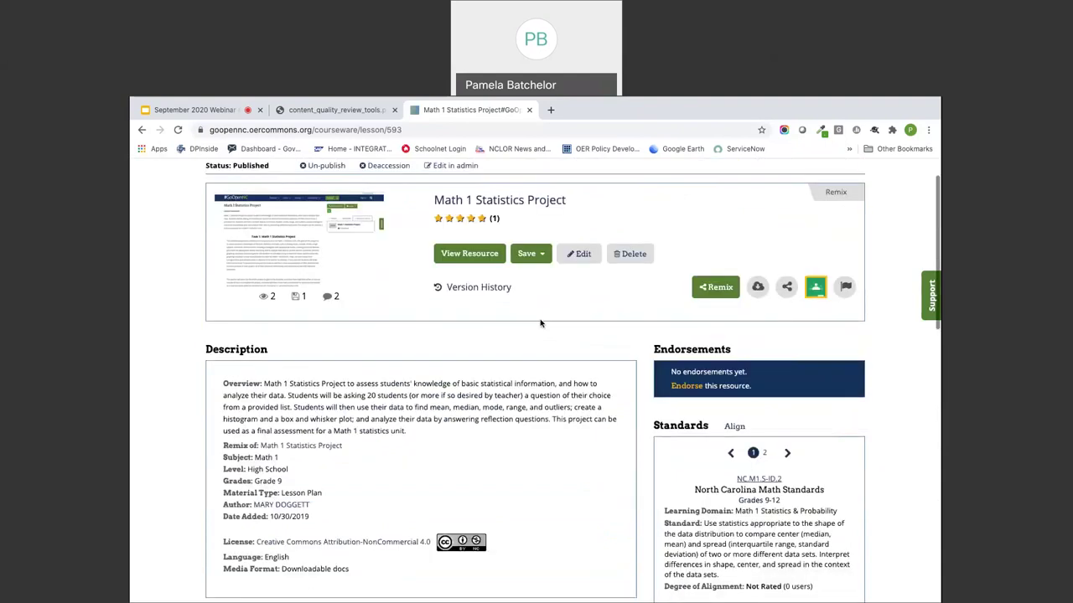
scroll(570, 407, "down", 3)
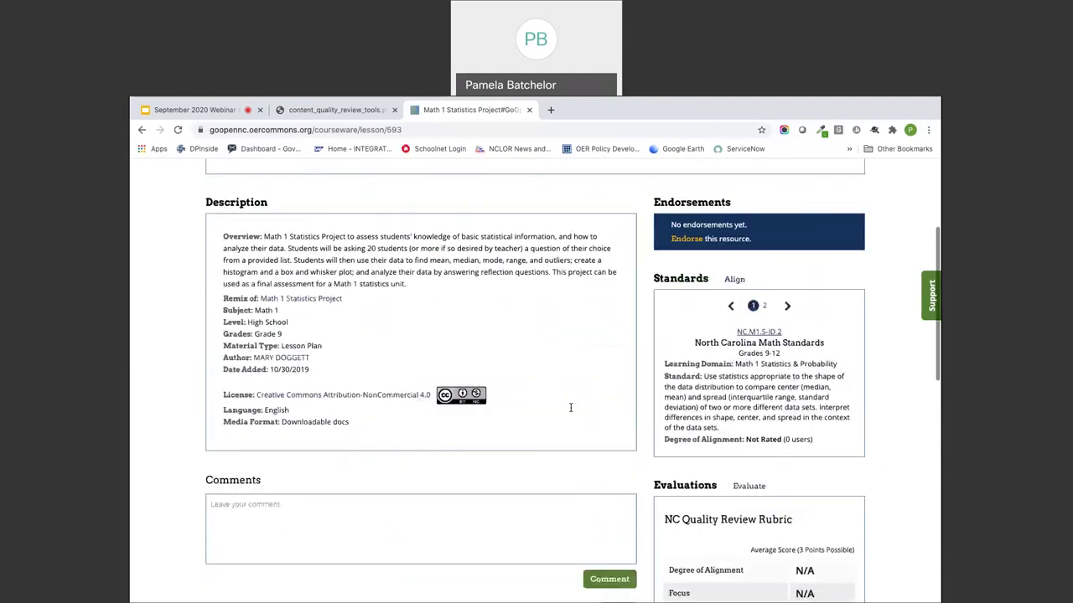
scroll(571, 407, "down", 5)
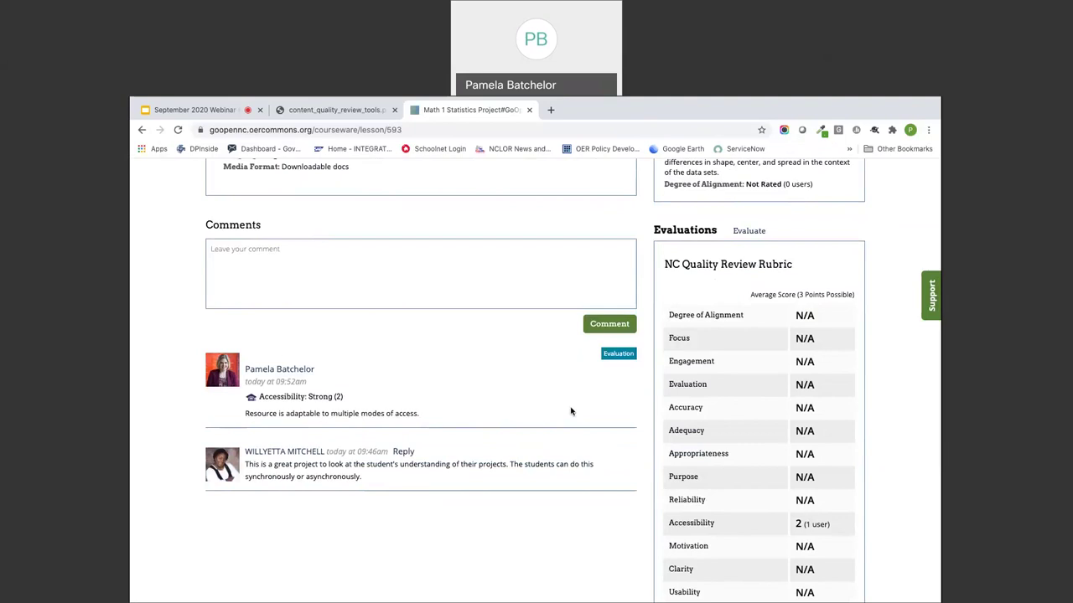
scroll(571, 410, "down", 1)
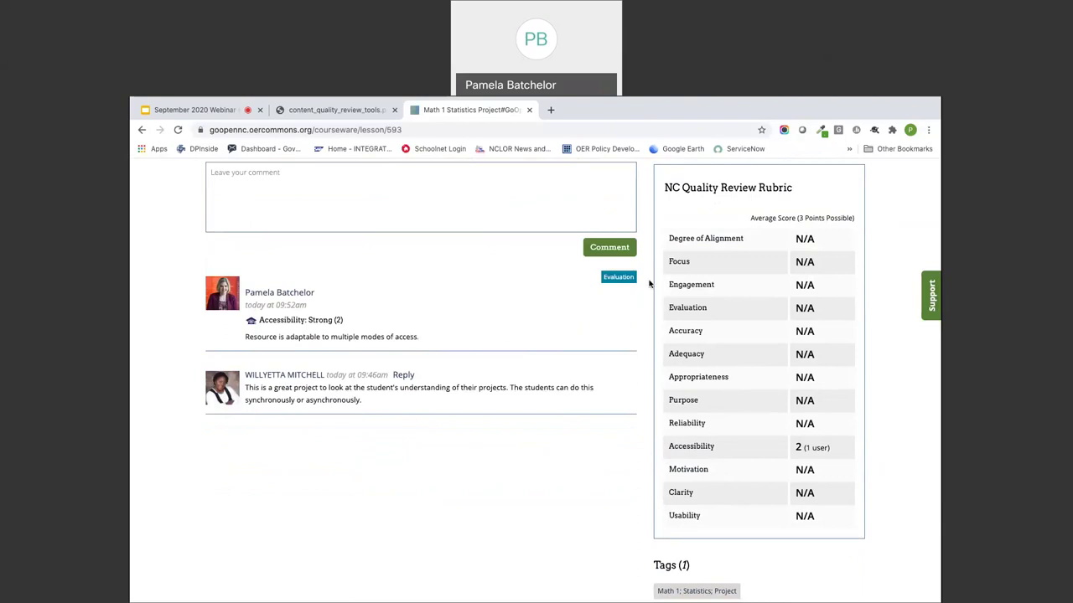
scroll(742, 366, "down", 1)
Reopen the NC Quality Review Rubric, start evaluating and expand the Accessibility criterion.
scroll(741, 365, "up", 3)
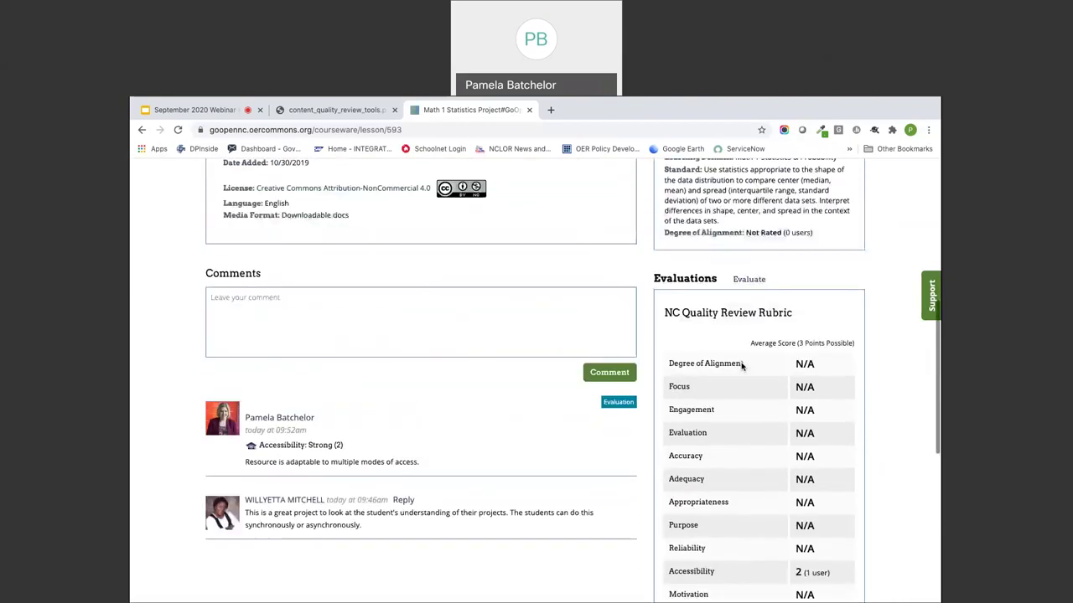
left_click(744, 313)
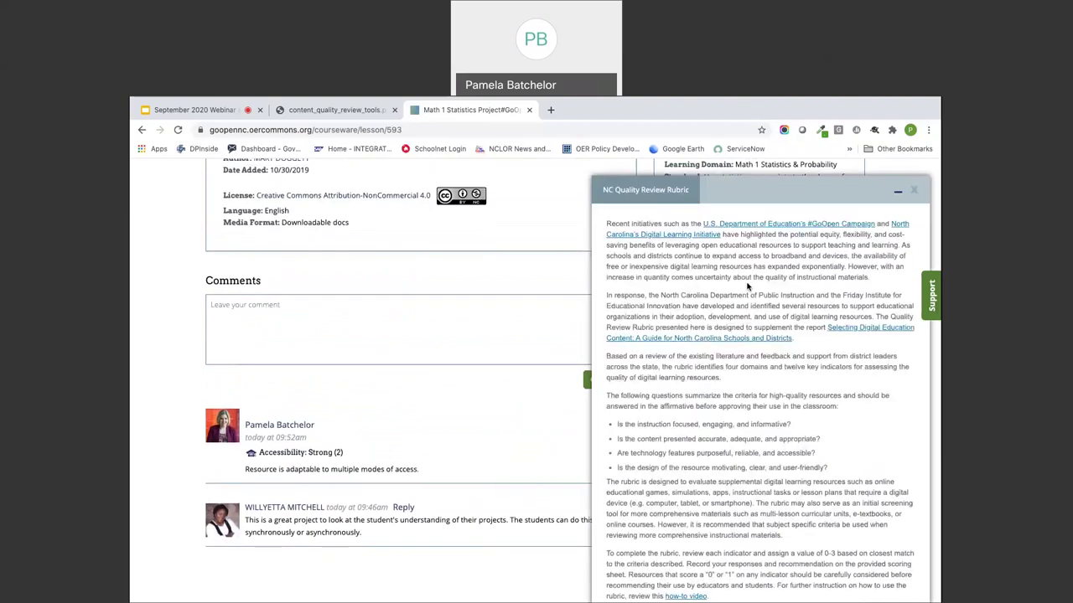
scroll(748, 286, "down", 10)
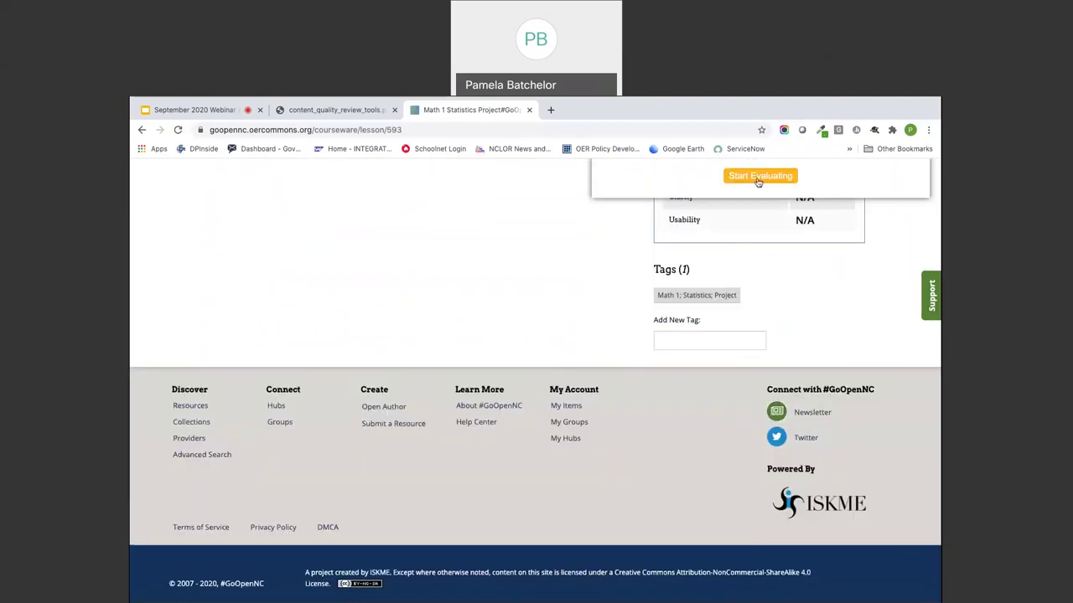
left_click(757, 178)
scroll(757, 182, "up", 3)
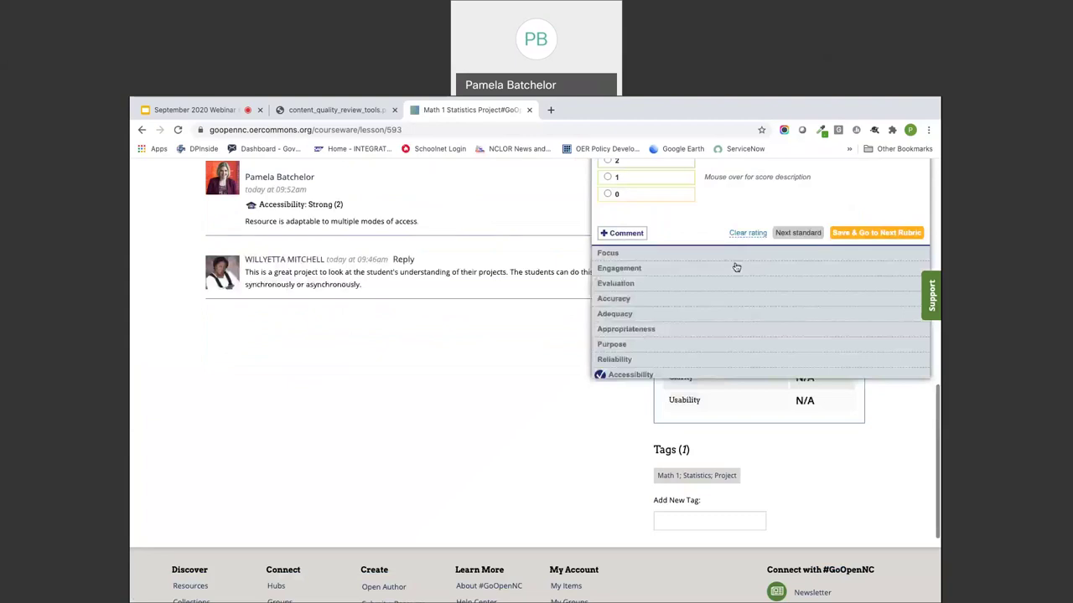
left_click(741, 304)
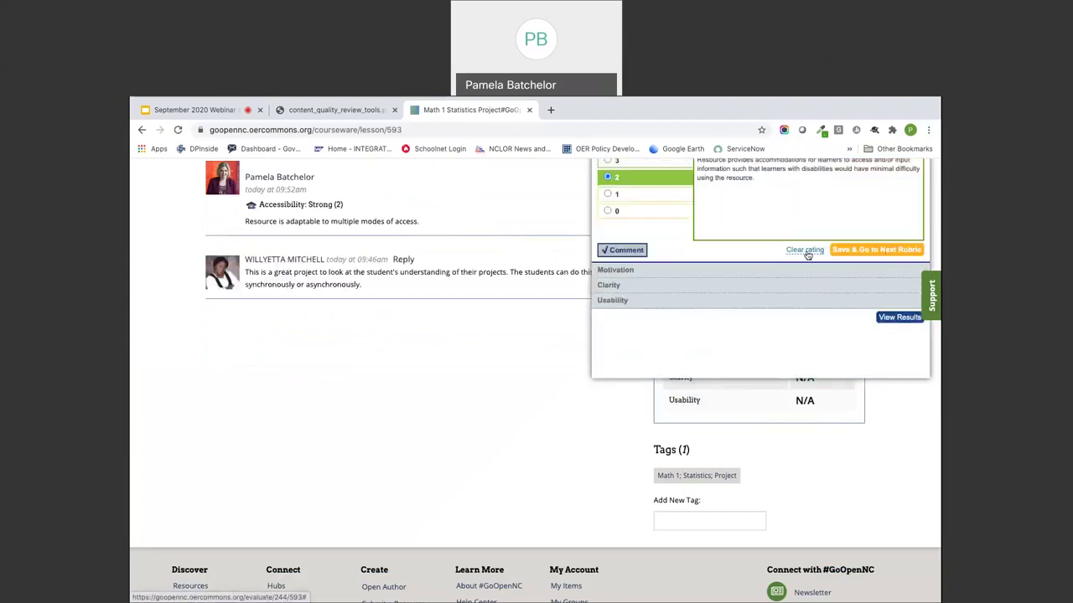
Clear both the rating and the comment of the Accessibility criterion.
scroll(703, 255, "up", 3)
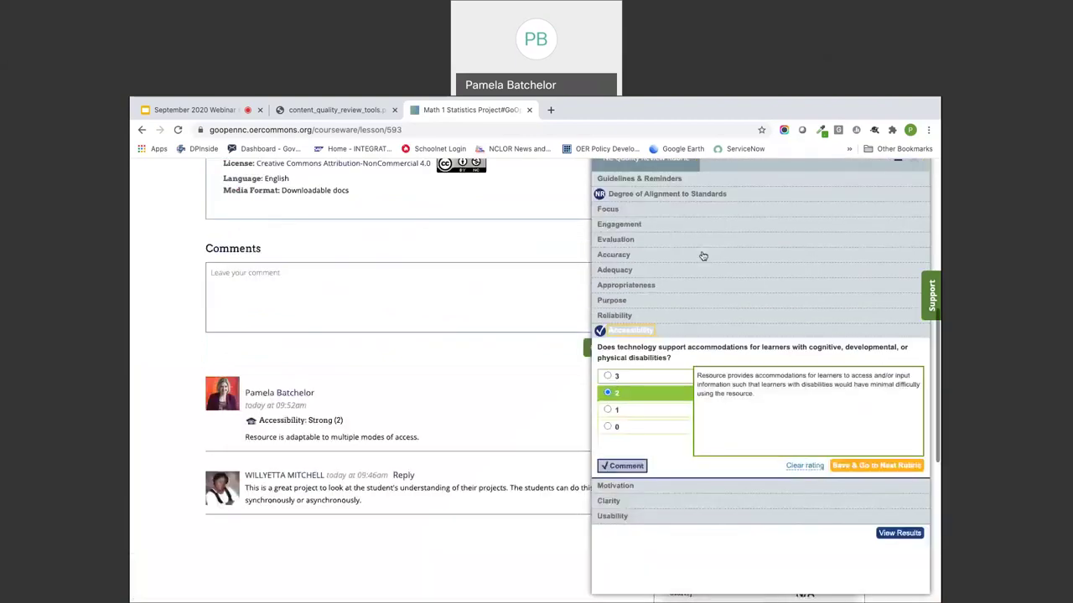
left_click(803, 473)
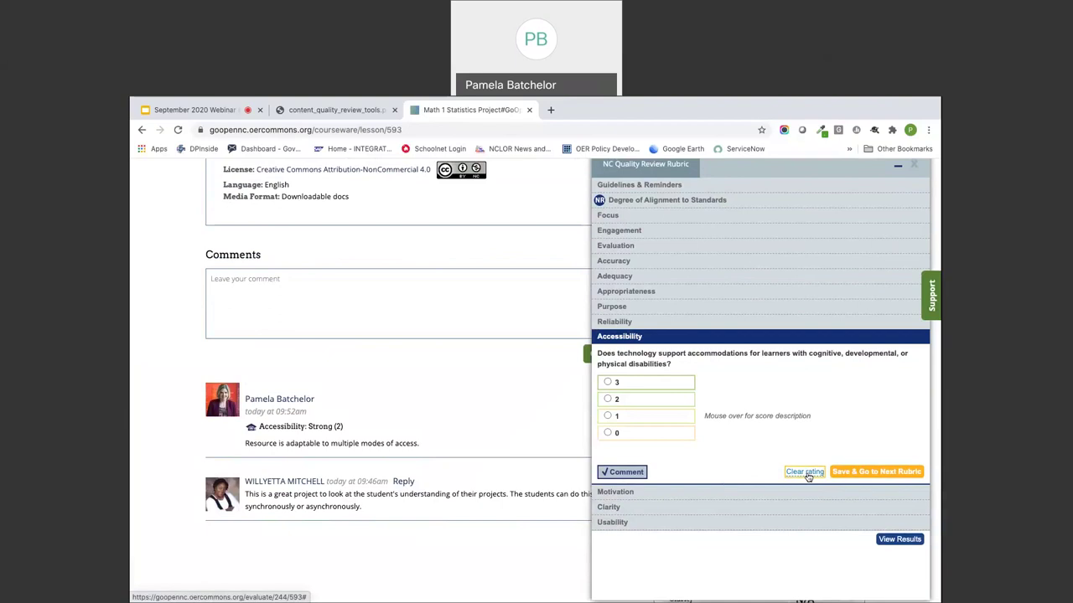
left_click(627, 472)
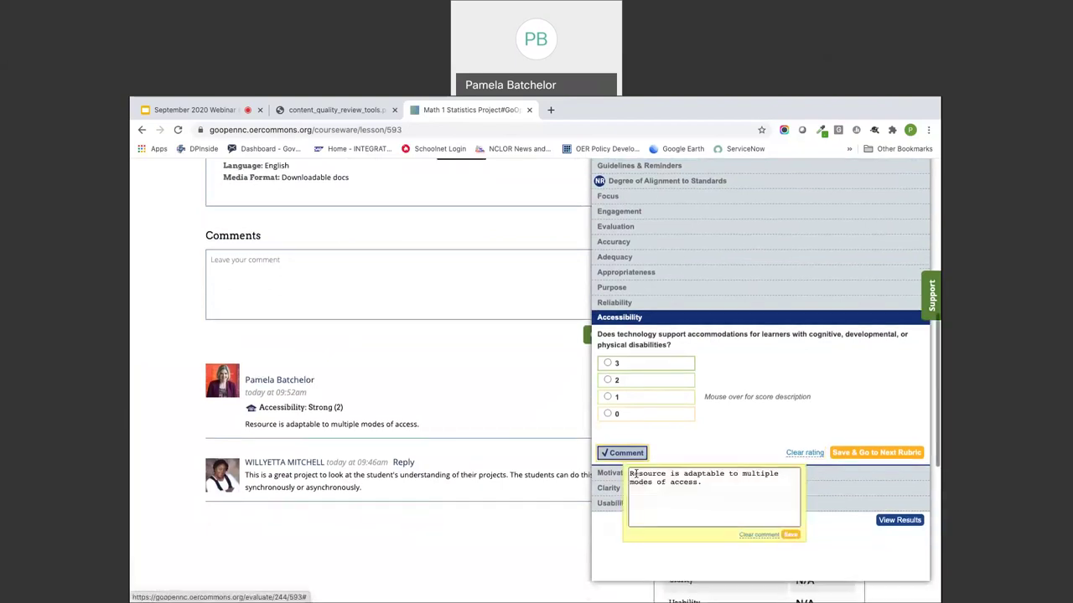
left_click(766, 534)
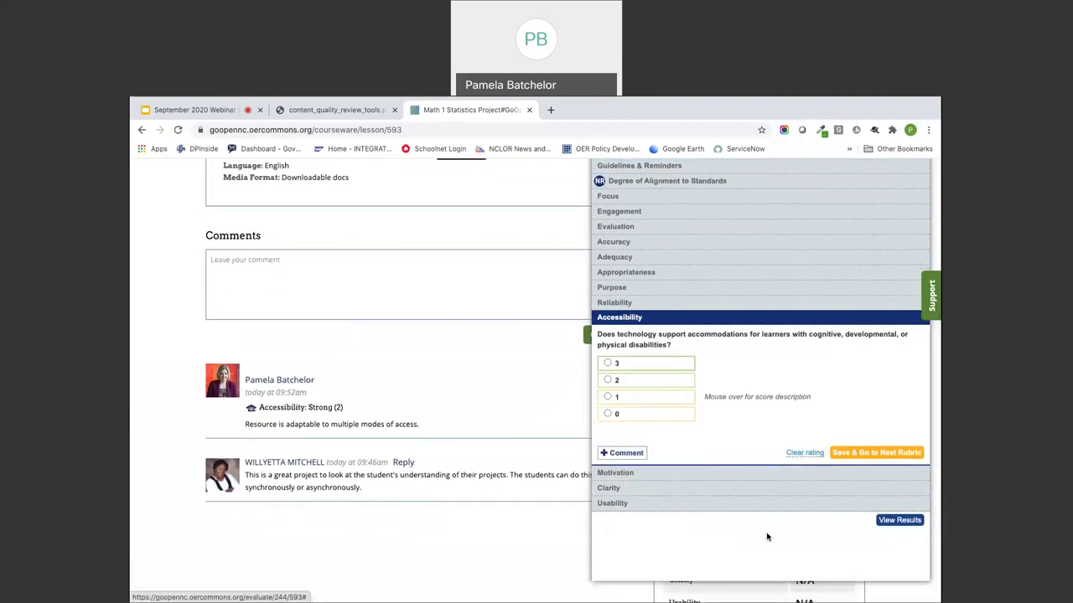
View the evaluation results, finalize the OER review without any ratings and close the rubric.
left_click(899, 520)
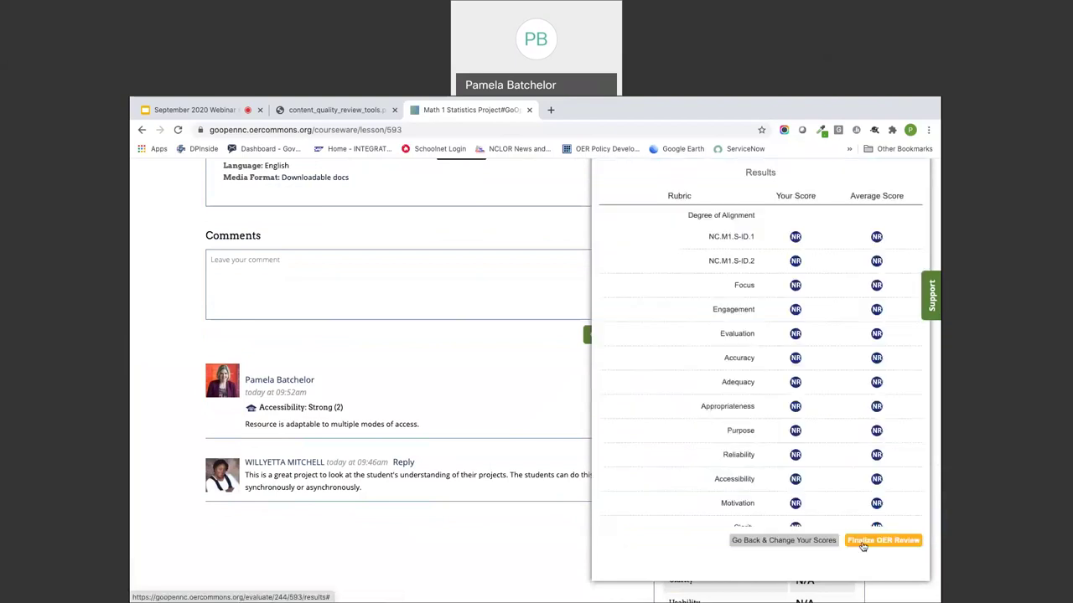
left_click(862, 543)
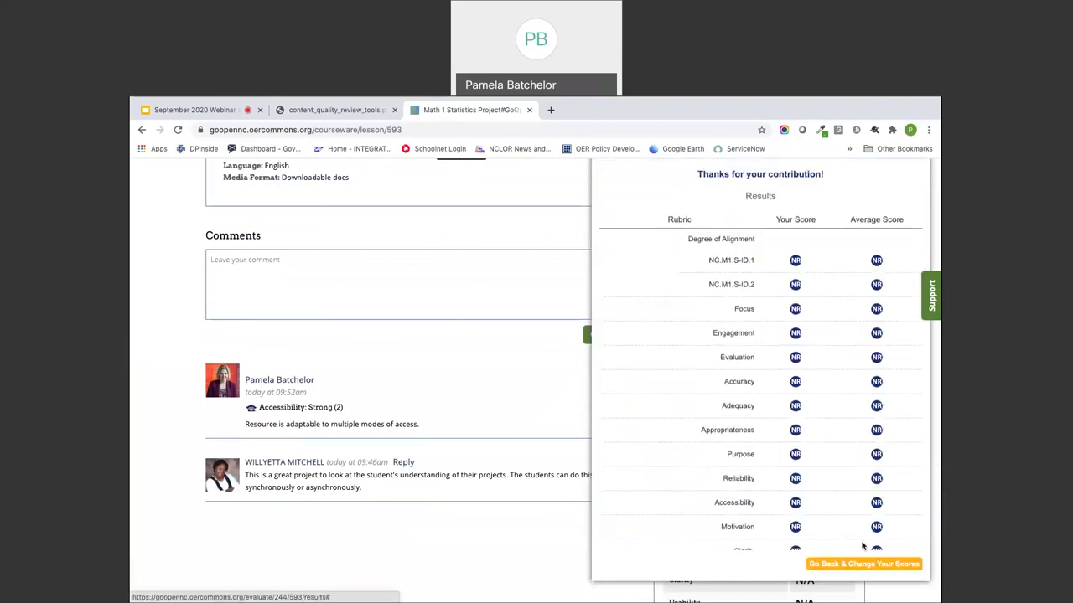
scroll(886, 197, "up", 3)
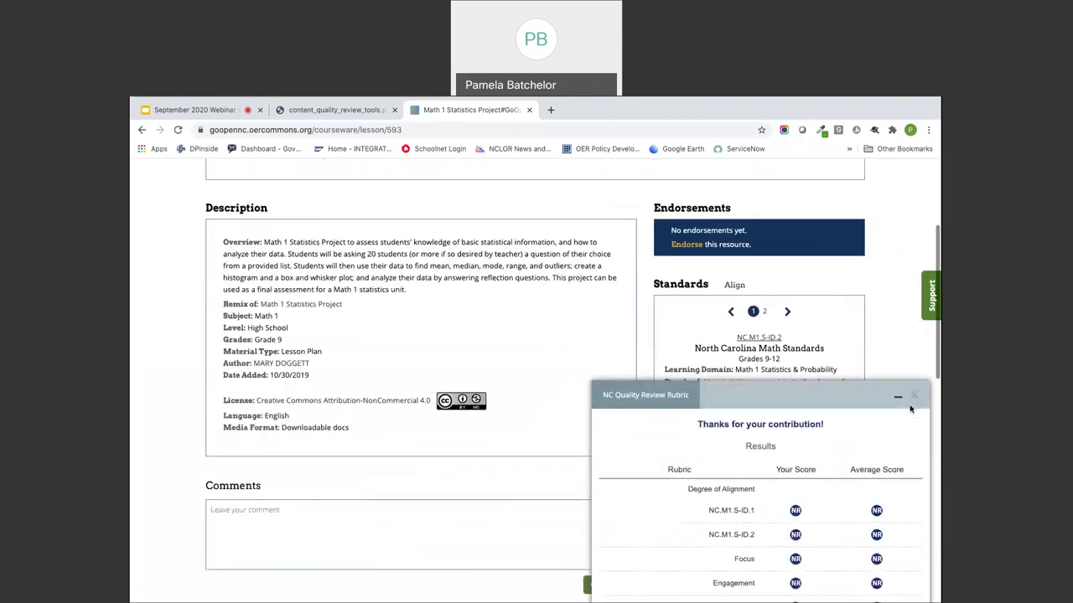
left_click(913, 395)
scroll(912, 393, "up", 3)
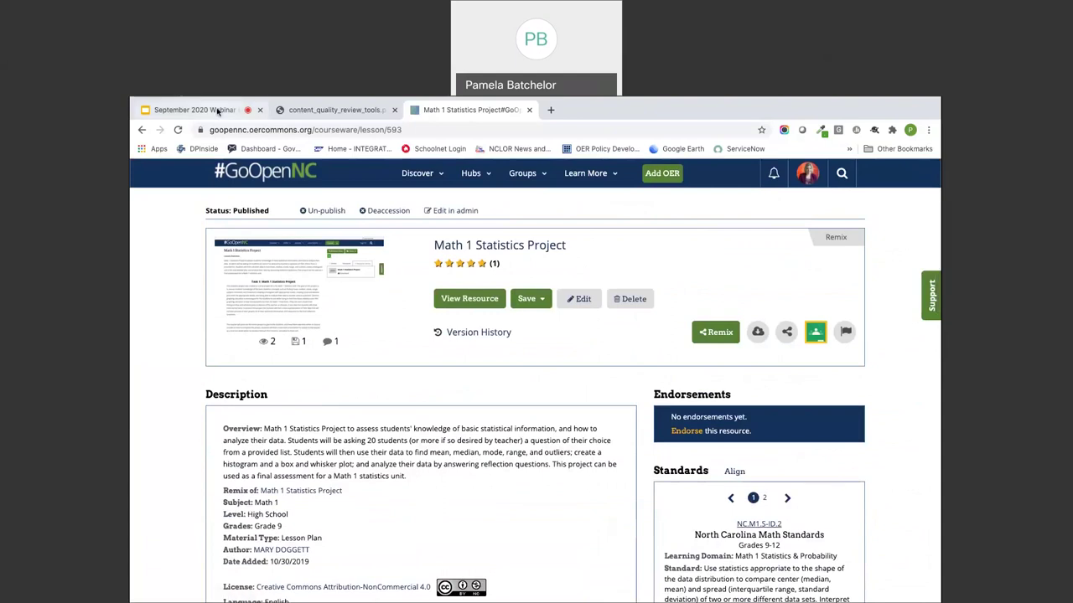
Switch to the September 2020 Webinar presentation and advance the slideshow to slide 20, "Want More? Earn a Badge!".
left_click(217, 110)
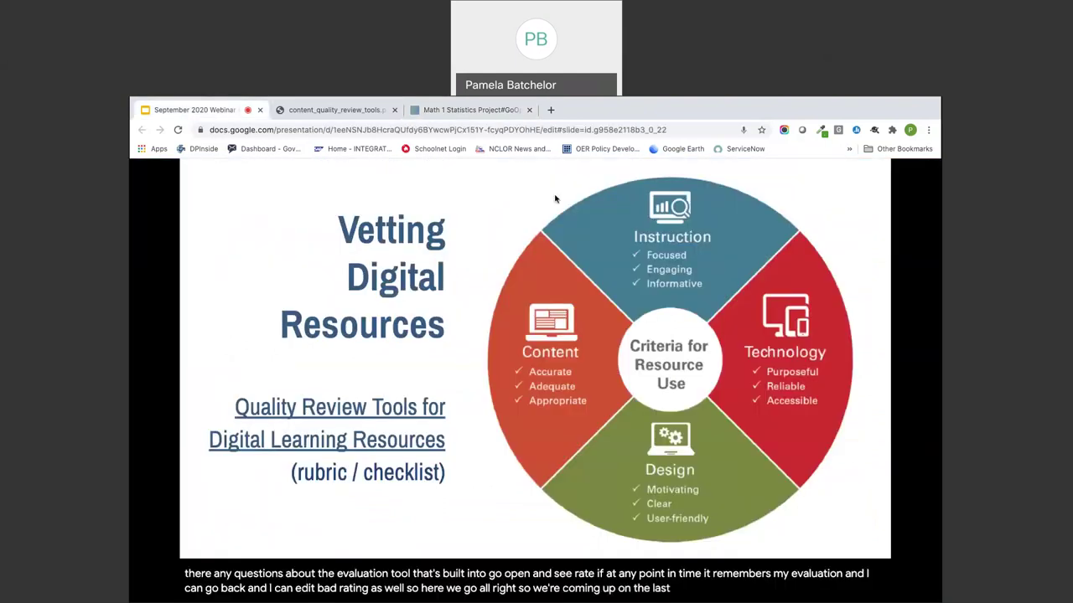
mouse_move(230, 529)
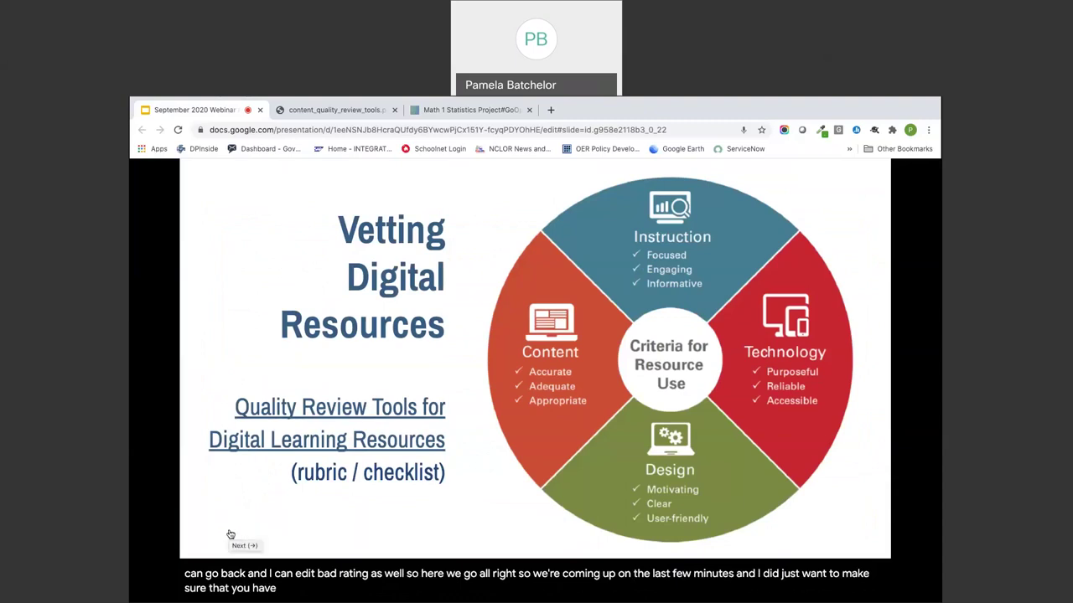
mouse_move(259, 429)
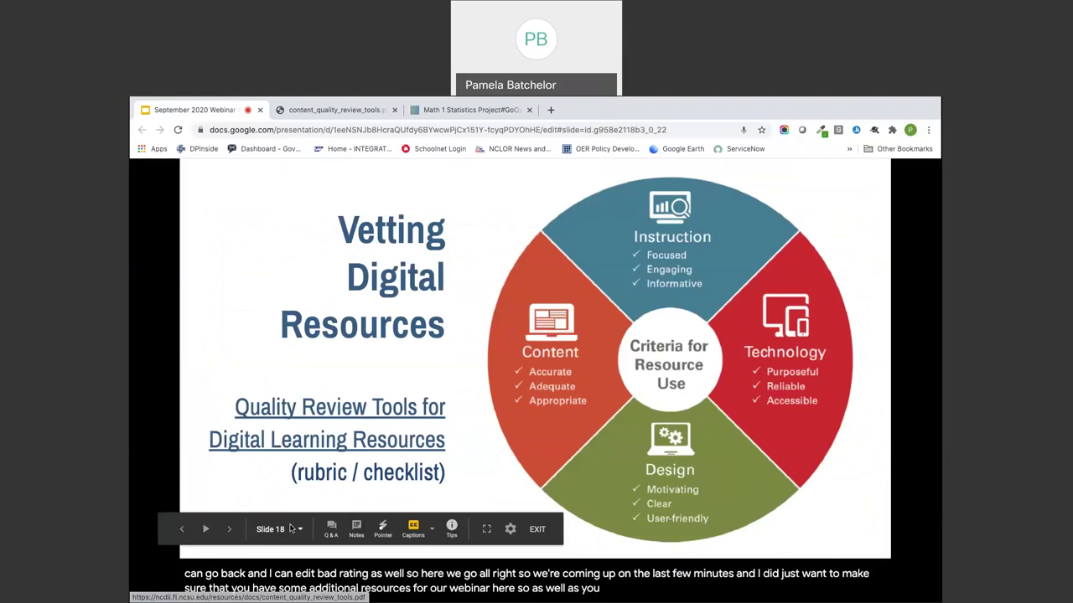
left_click(231, 528)
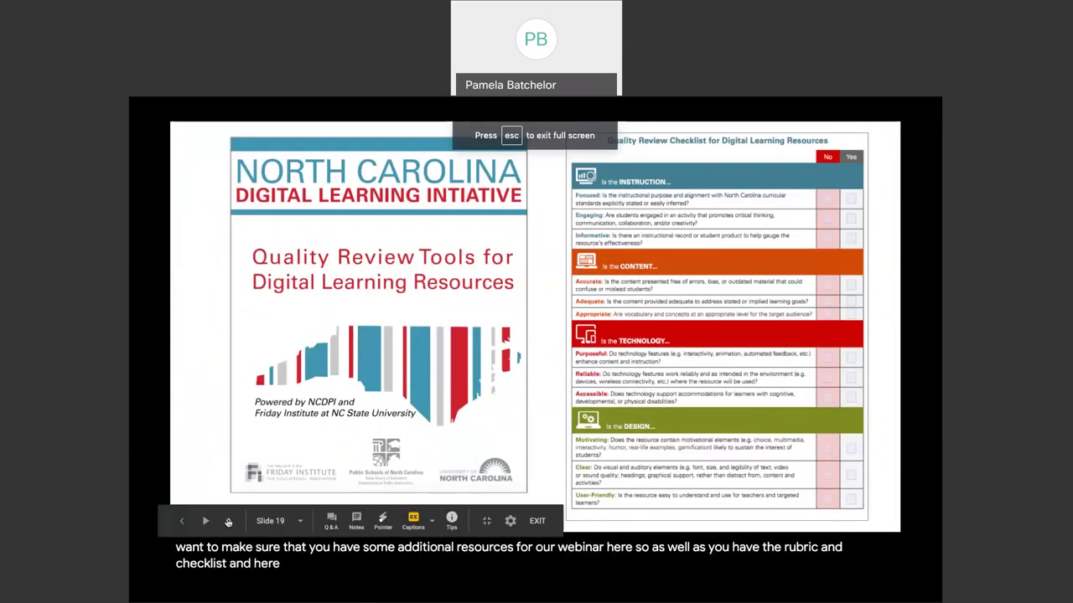
left_click(228, 522)
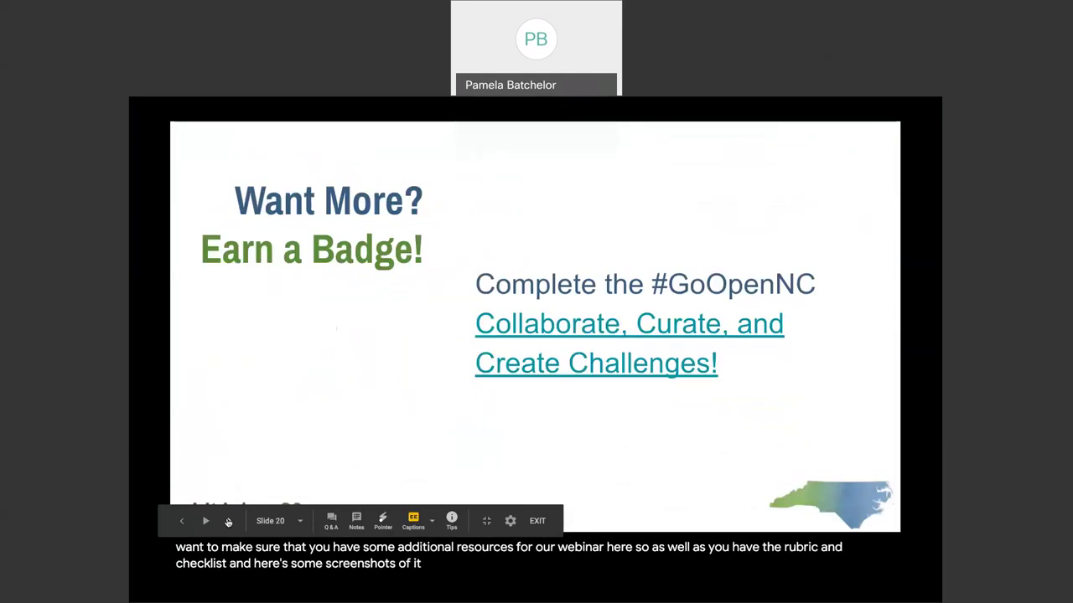